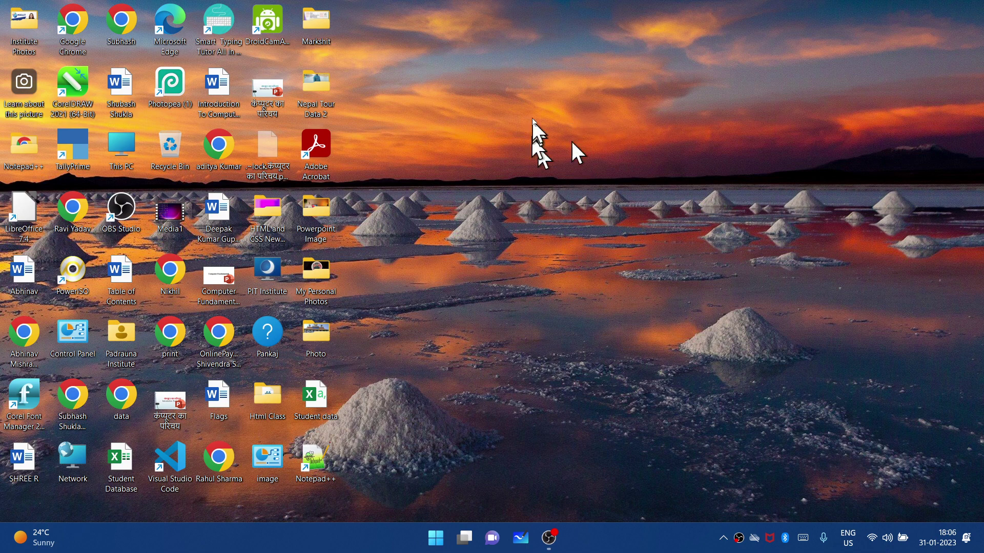
Open the desktop background personalization settings and set the background type to Picture
{"action": "right_click", "coordinate": [655, 112]}
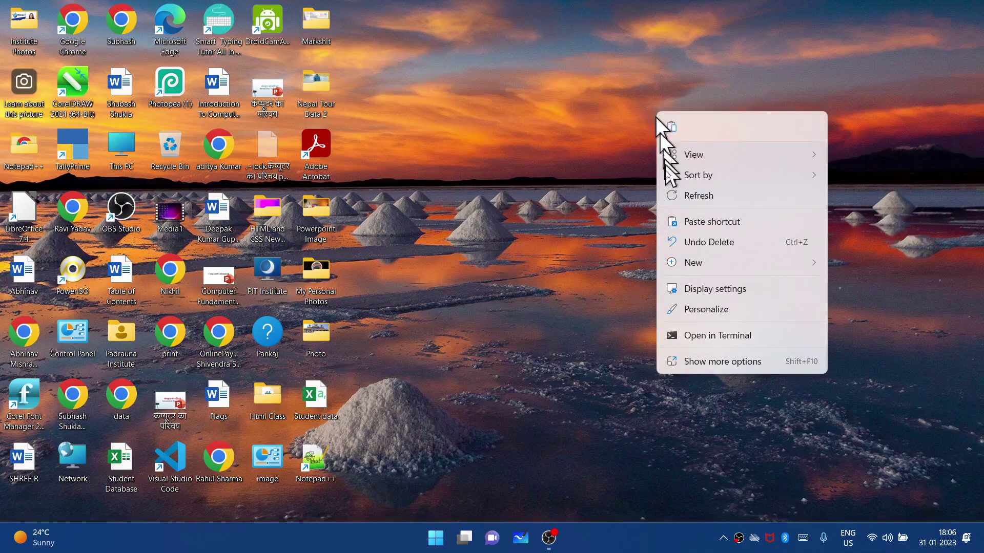
{"action": "left_click", "coordinate": [730, 304]}
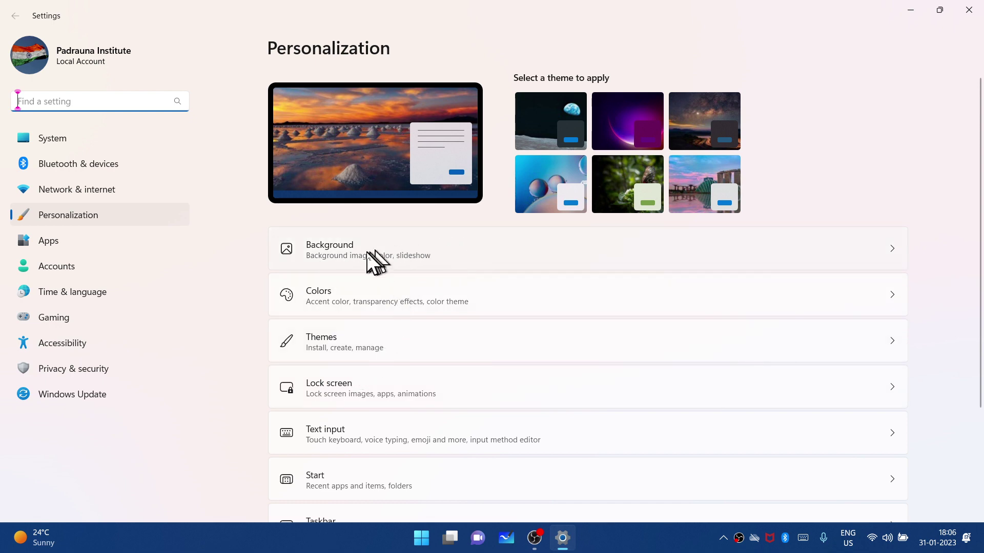
{"action": "left_click", "coordinate": [401, 264]}
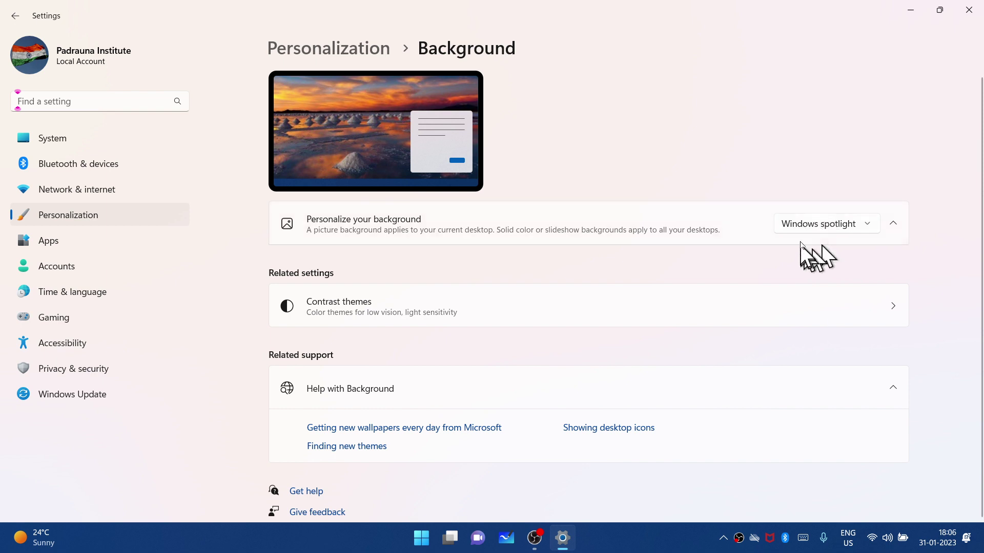
{"action": "left_click", "coordinate": [809, 225]}
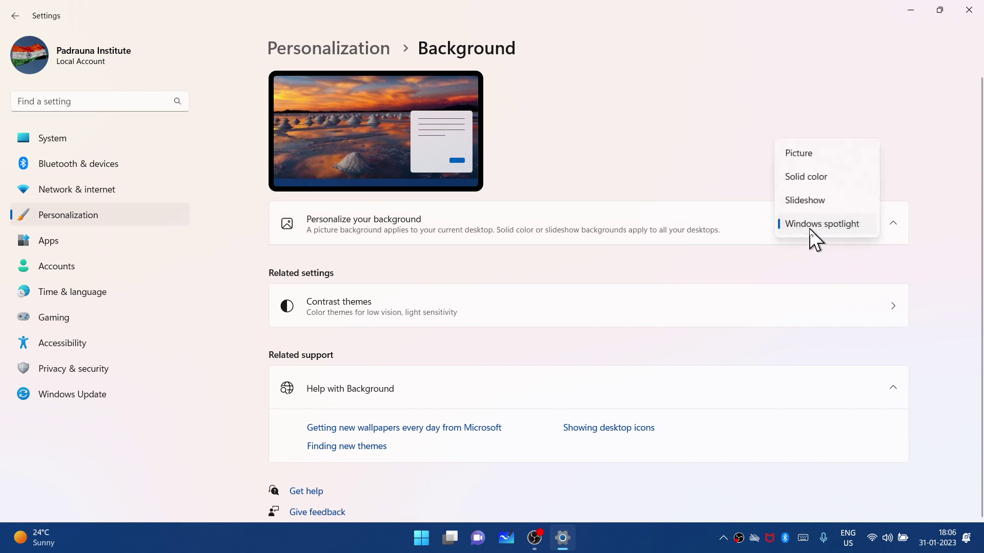
{"action": "left_click", "coordinate": [819, 256]}
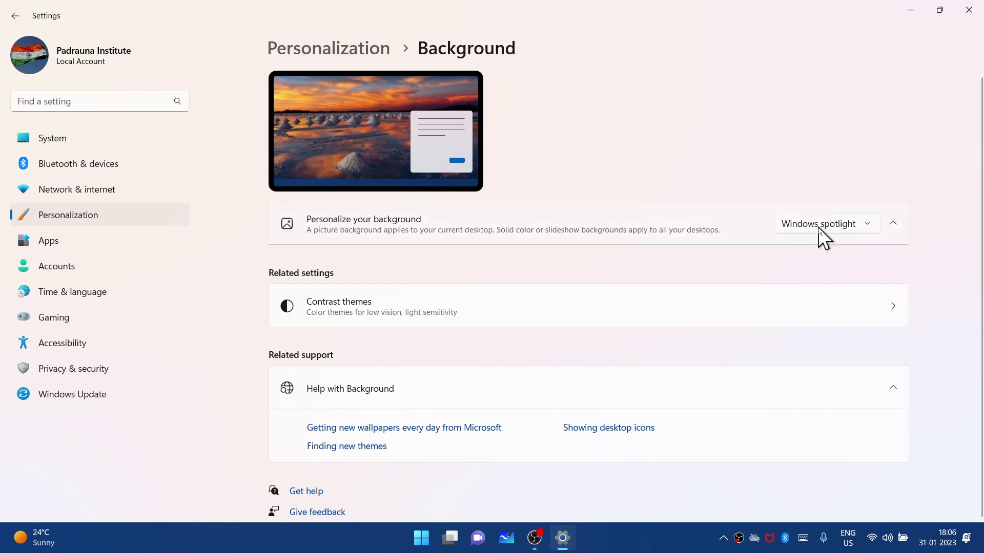
{"action": "left_click", "coordinate": [823, 235]}
{"action": "left_click", "coordinate": [804, 154]}
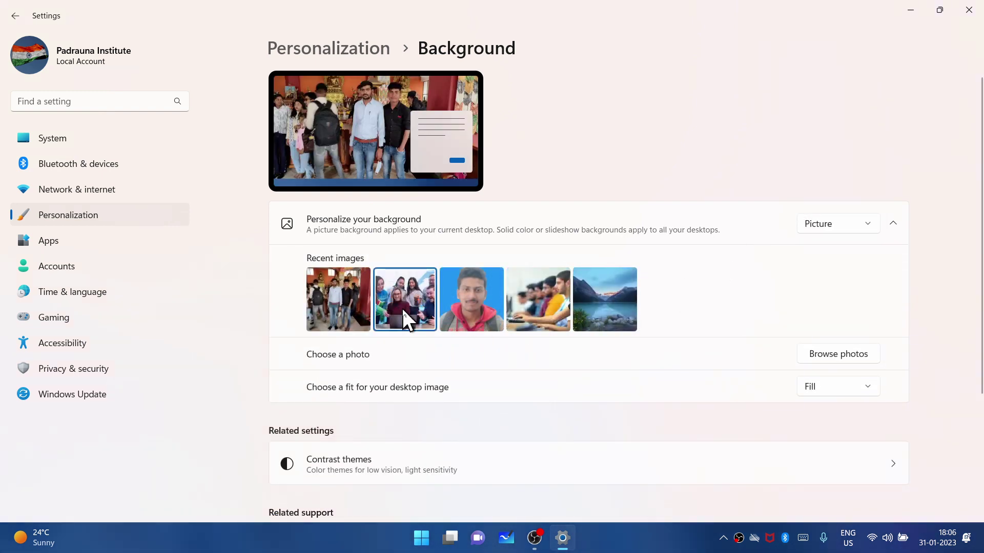
Apply the recent image of the cheering group around a laptop as background and check it on the desktop
{"action": "left_click", "coordinate": [402, 309]}
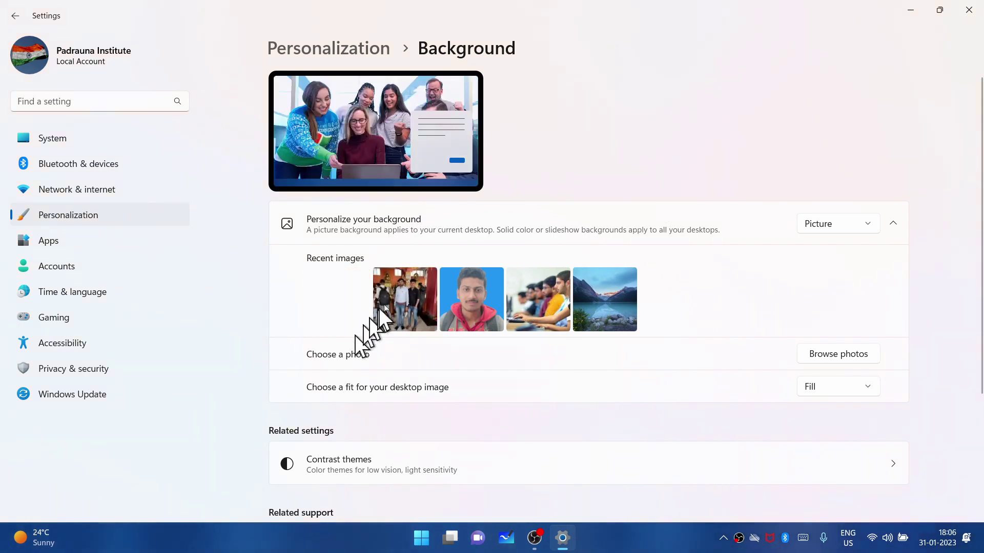
{"action": "left_click", "coordinate": [910, 10]}
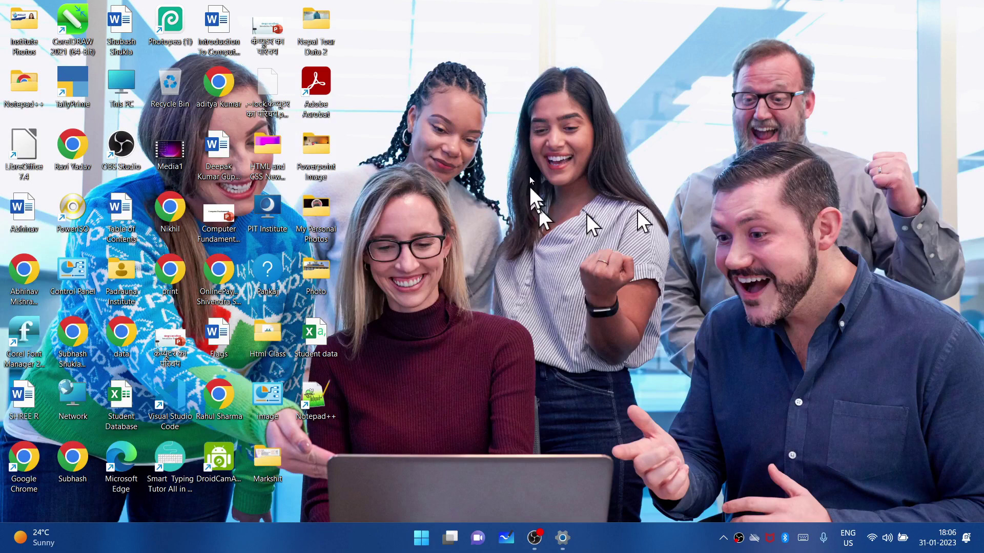
{"action": "left_click", "coordinate": [563, 538]}
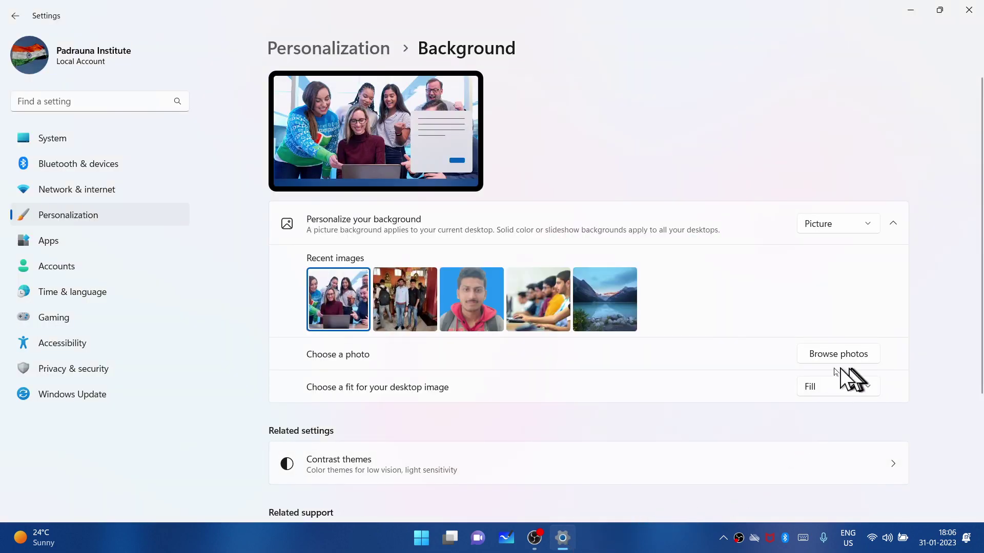
Set IMG_20221225_135845 from the Photo folder on the Desktop as the background and check it on the desktop
{"action": "left_click", "coordinate": [820, 360]}
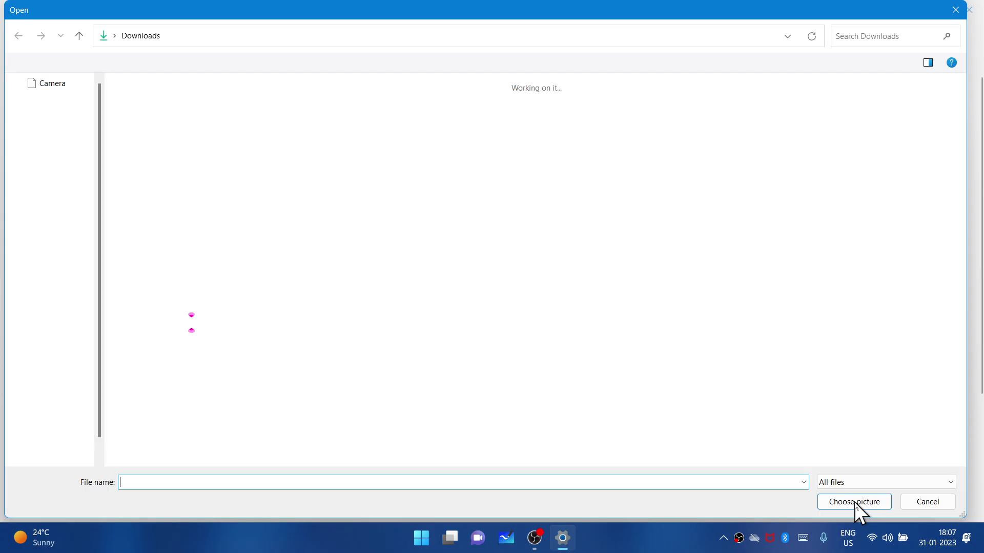
{"action": "scroll", "coordinate": [661, 451], "scroll_direction": "down", "scroll_amount": 5}
{"action": "scroll", "coordinate": [359, 307], "scroll_direction": "up", "scroll_amount": 3}
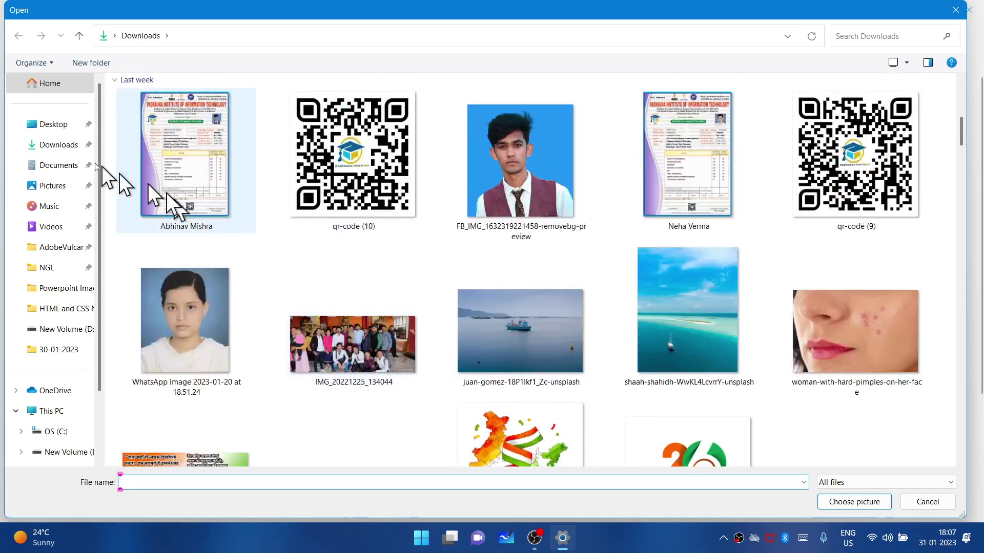
{"action": "left_click", "coordinate": [52, 126]}
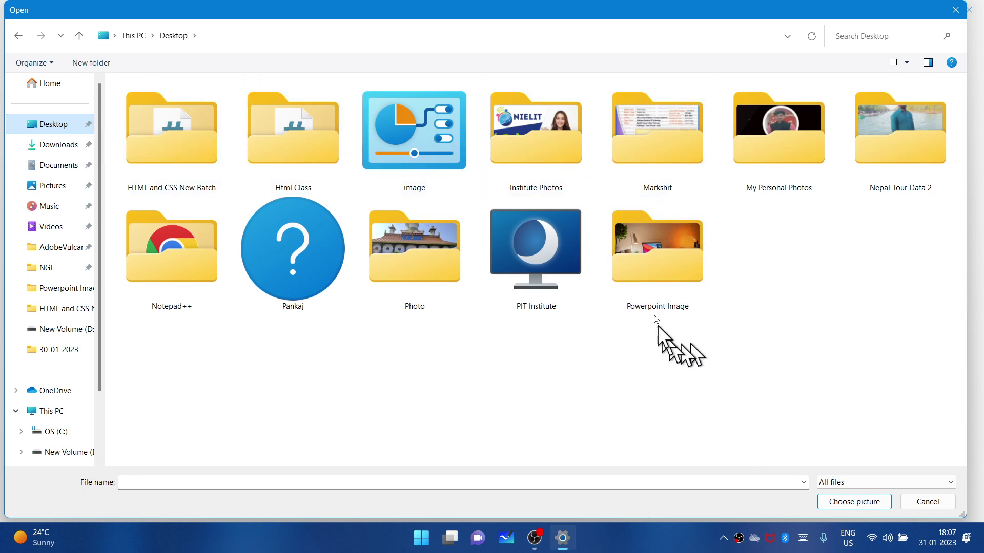
{"action": "double_click", "coordinate": [401, 292]}
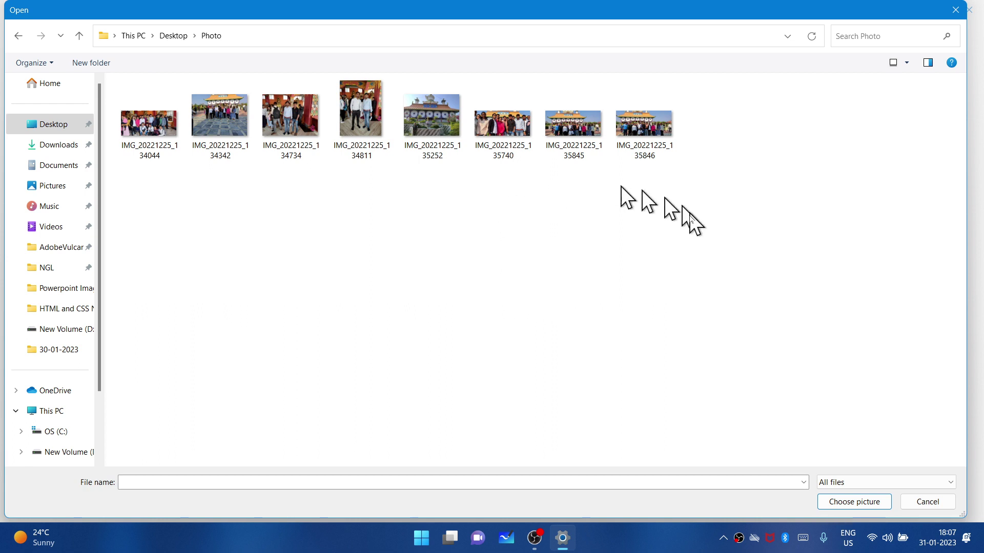
{"action": "left_click", "coordinate": [547, 152]}
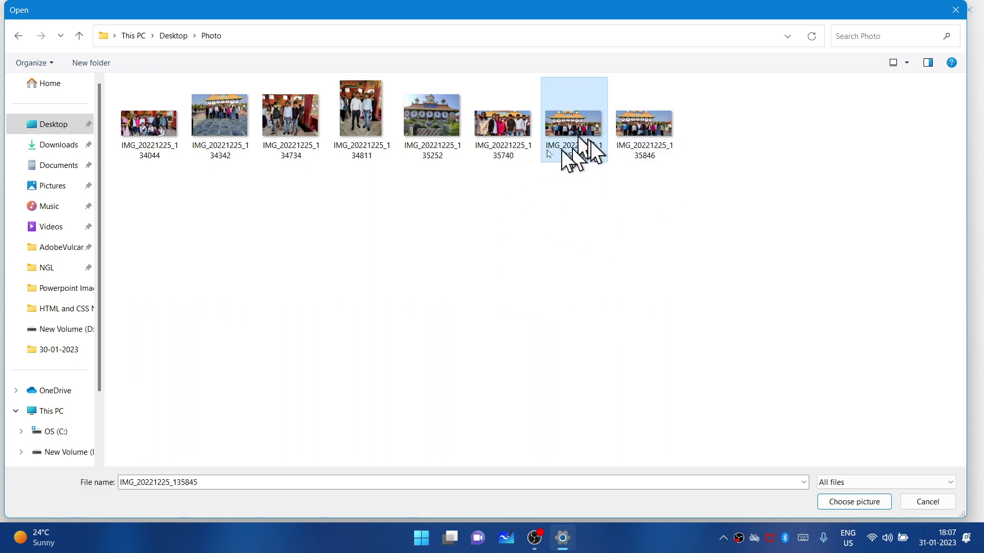
{"action": "left_click", "coordinate": [857, 503]}
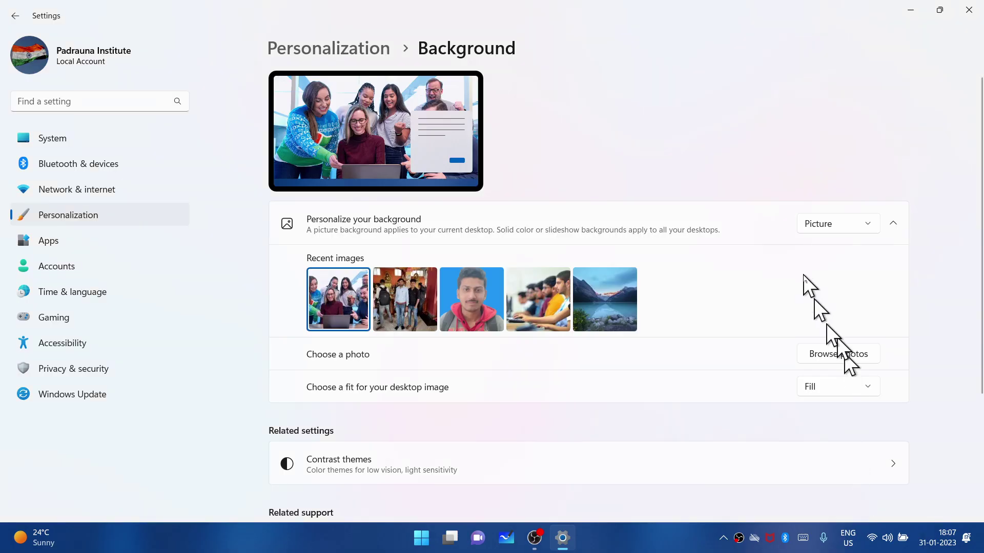
{"action": "left_click", "coordinate": [910, 10]}
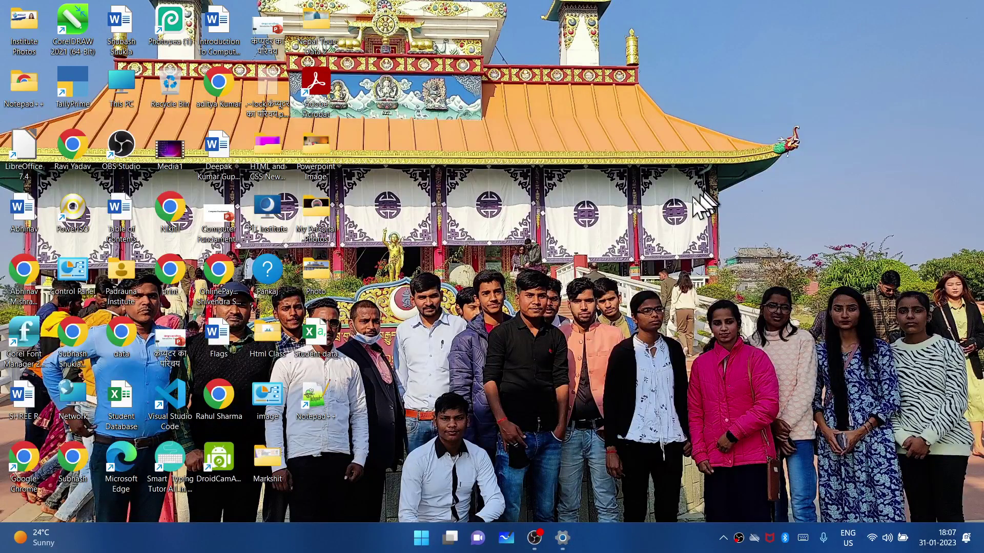
{"action": "left_click", "coordinate": [562, 538]}
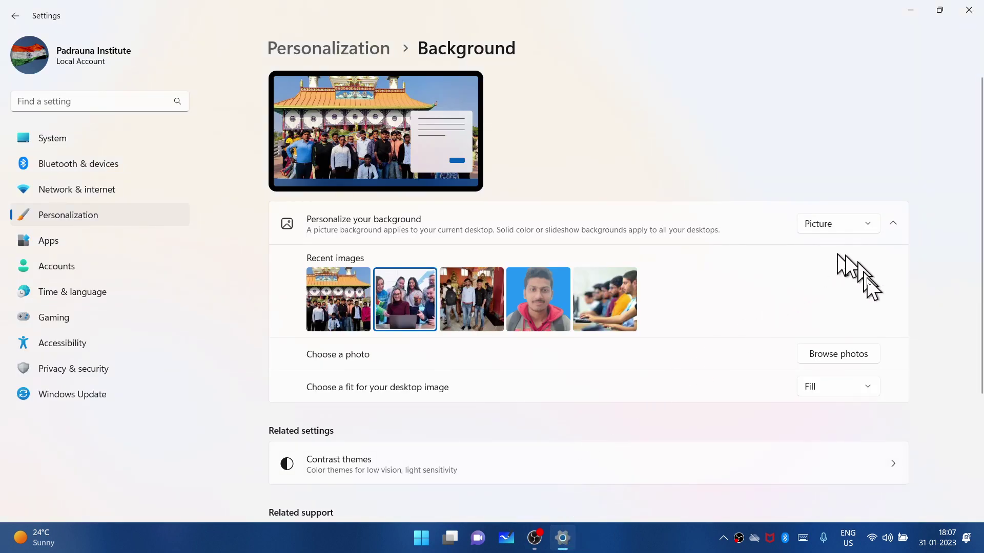
Set IMG_20221225_134342 from the Photo folder as the background picture and check it on the desktop
{"action": "left_click", "coordinate": [823, 359]}
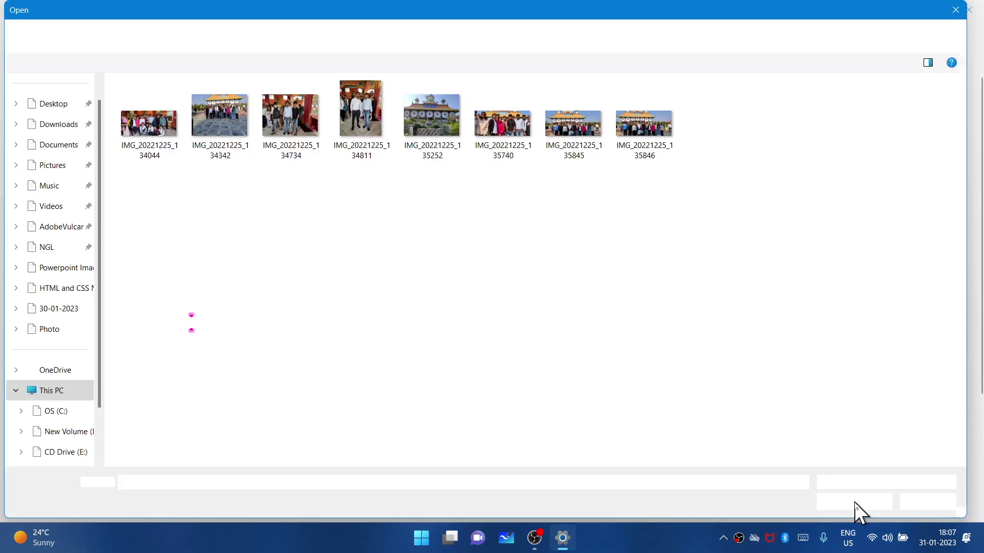
{"action": "left_click", "coordinate": [223, 128]}
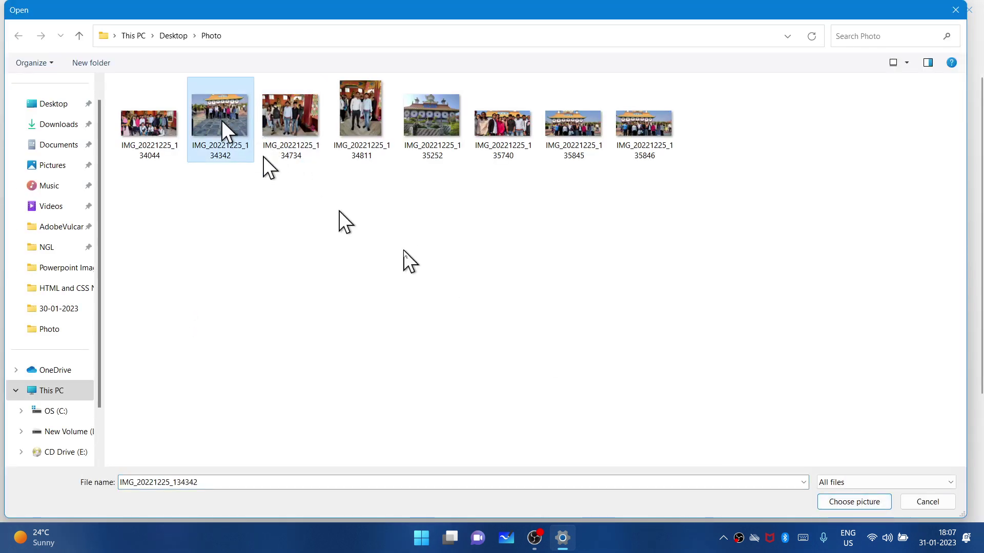
{"action": "left_click", "coordinate": [879, 502]}
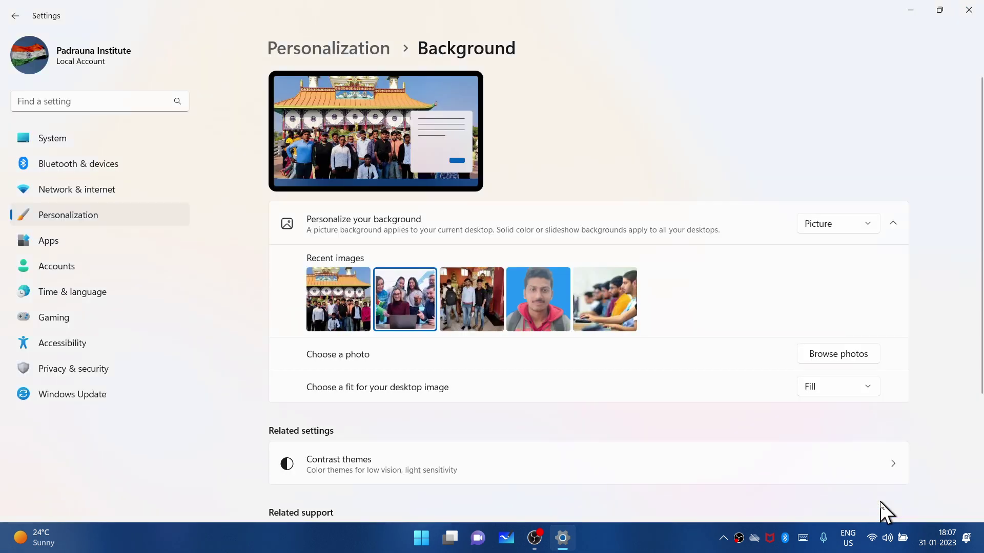
{"action": "left_click", "coordinate": [912, 10]}
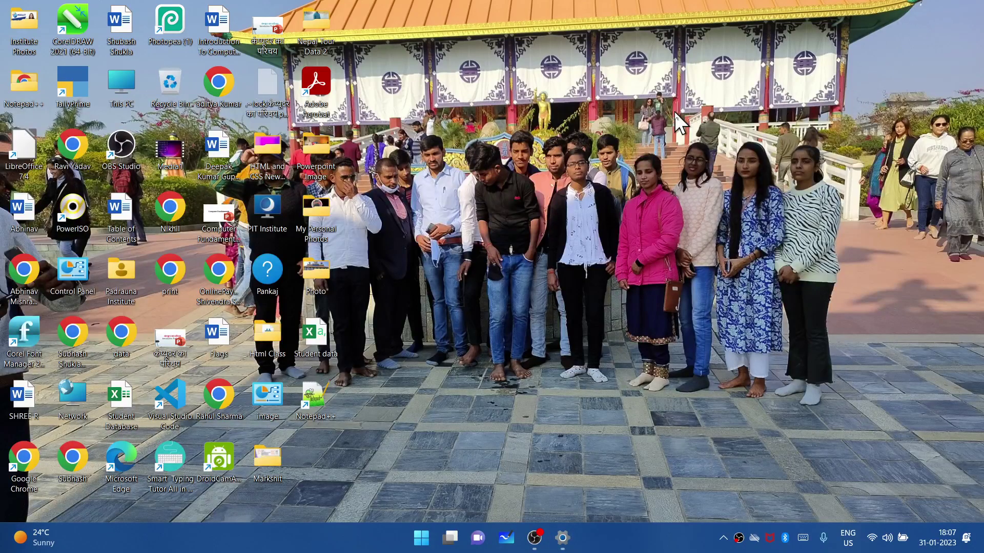
{"action": "left_click", "coordinate": [563, 541]}
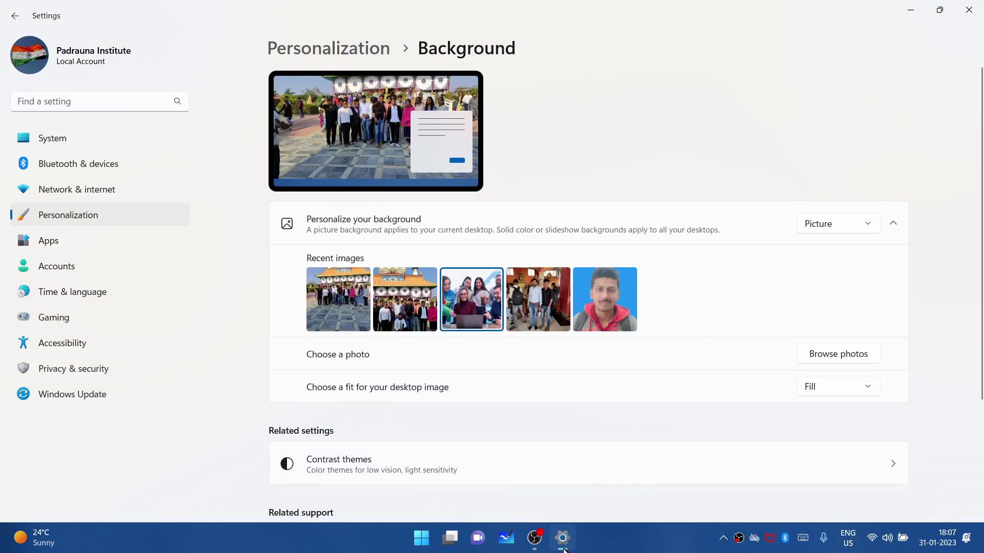
{"action": "left_click", "coordinate": [912, 10]}
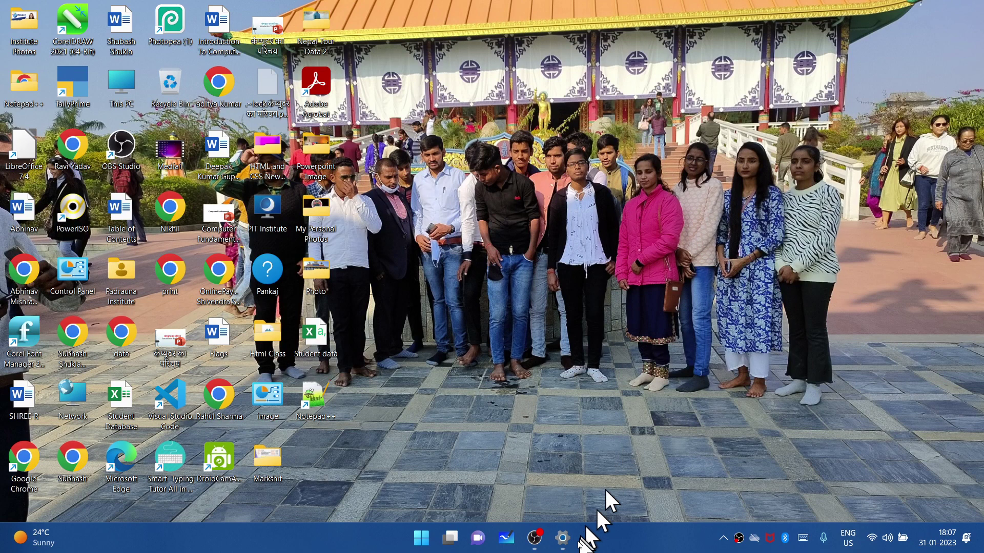
{"action": "left_click", "coordinate": [563, 543]}
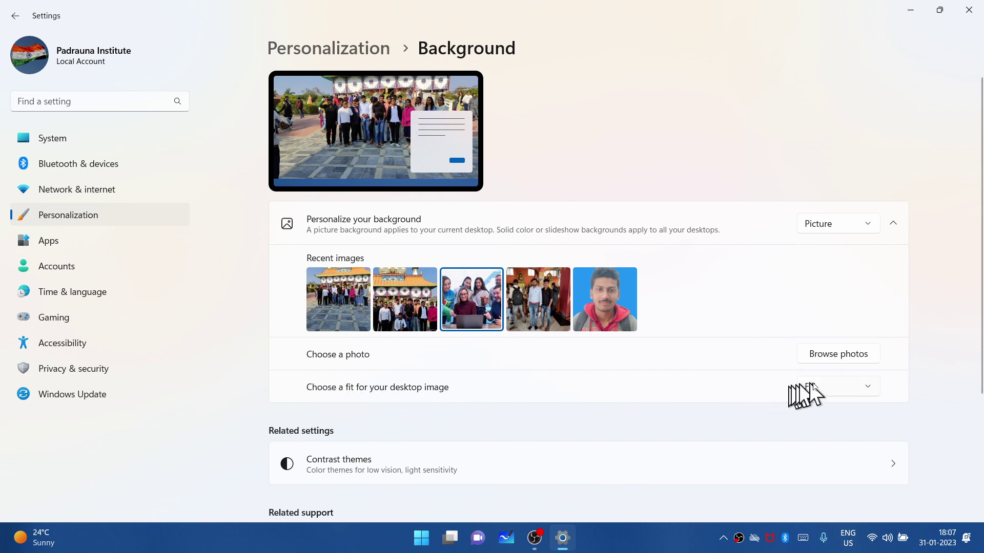
Set the desktop image fit to Fit and check the result on the desktop
{"action": "left_click", "coordinate": [828, 407]}
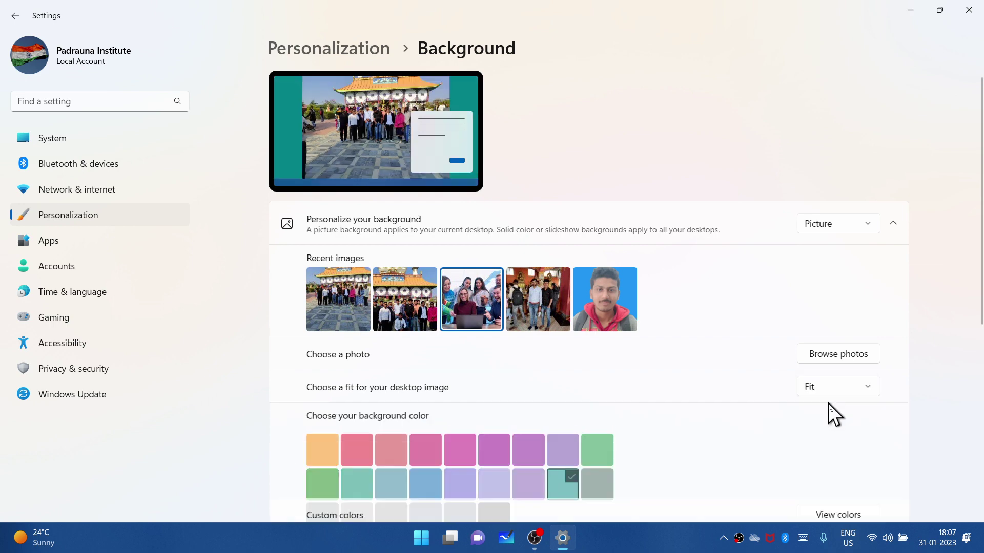
{"action": "left_click", "coordinate": [911, 10]}
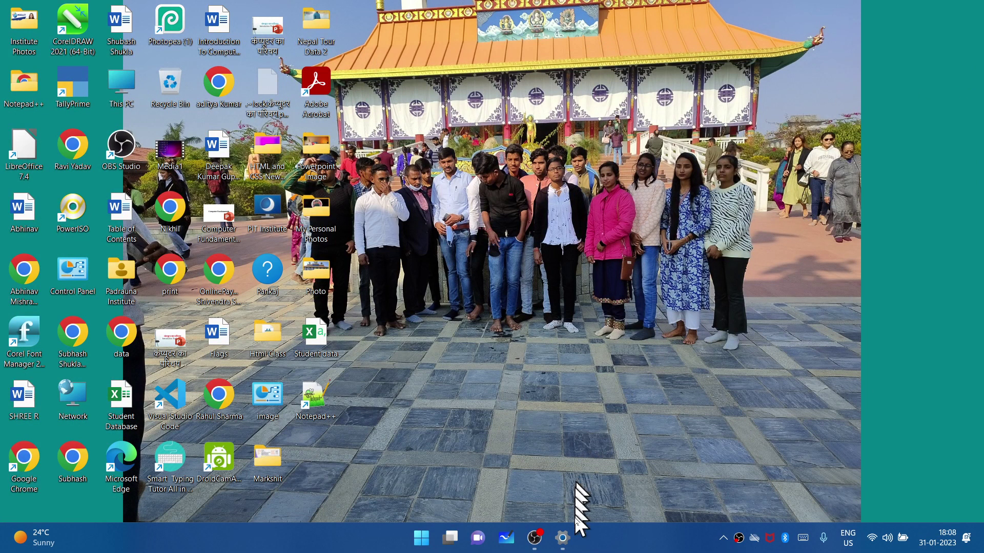
{"action": "left_click", "coordinate": [565, 538]}
Change the desktop image fit to Stretch and check the result on the desktop
{"action": "left_click", "coordinate": [820, 394]}
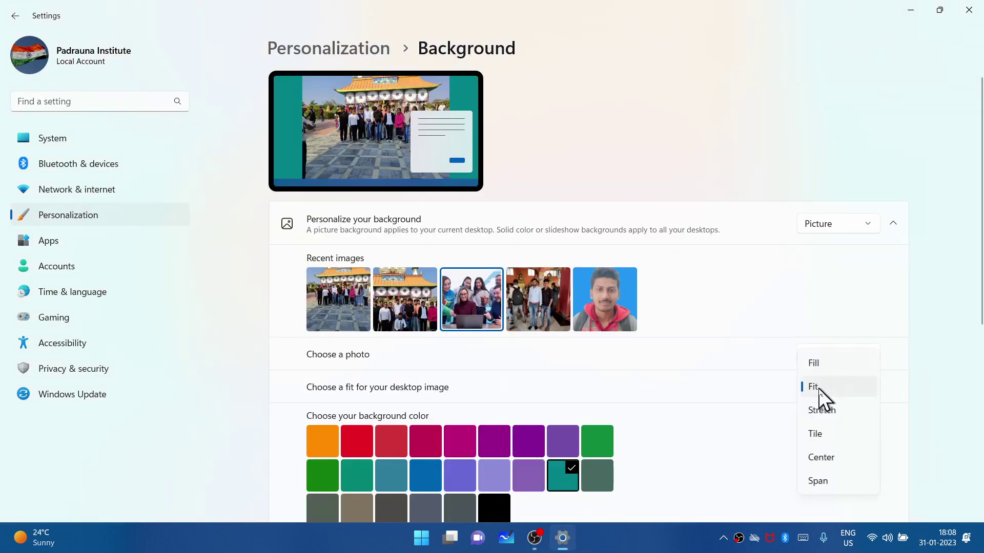
{"action": "left_click", "coordinate": [817, 416]}
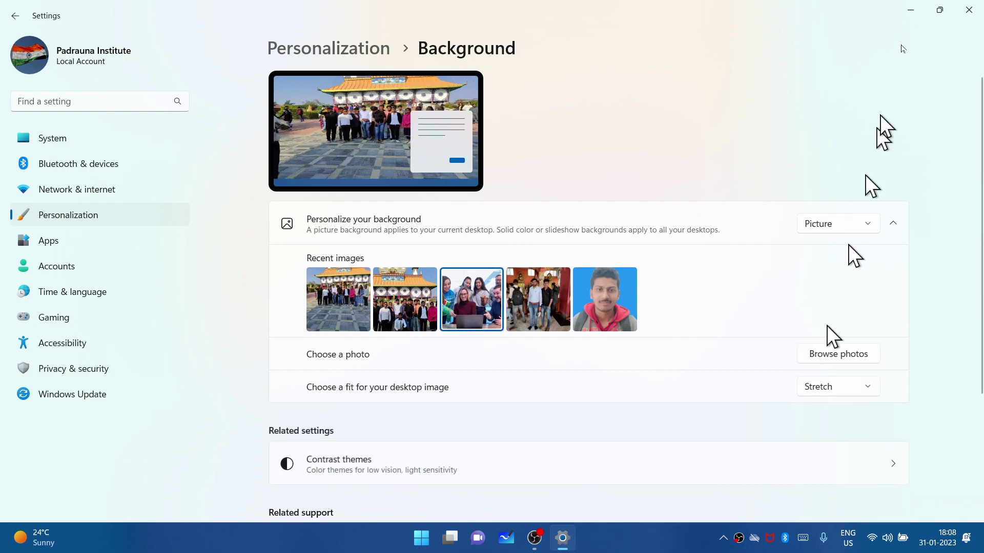
{"action": "left_click", "coordinate": [910, 10]}
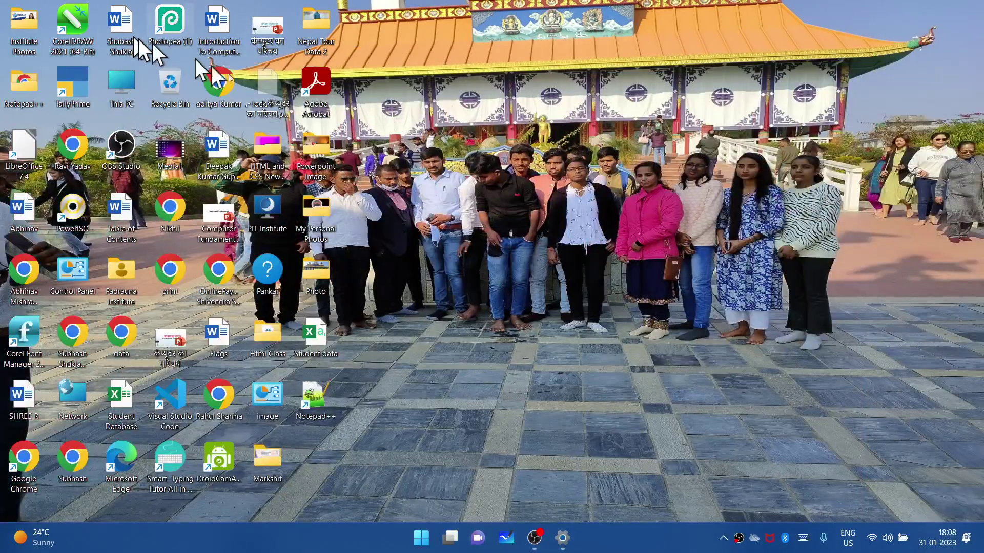
{"action": "left_click", "coordinate": [562, 537]}
Change the desktop image fit to Tile, check the refreshed desktop and return to the background settings
{"action": "left_click", "coordinate": [819, 393]}
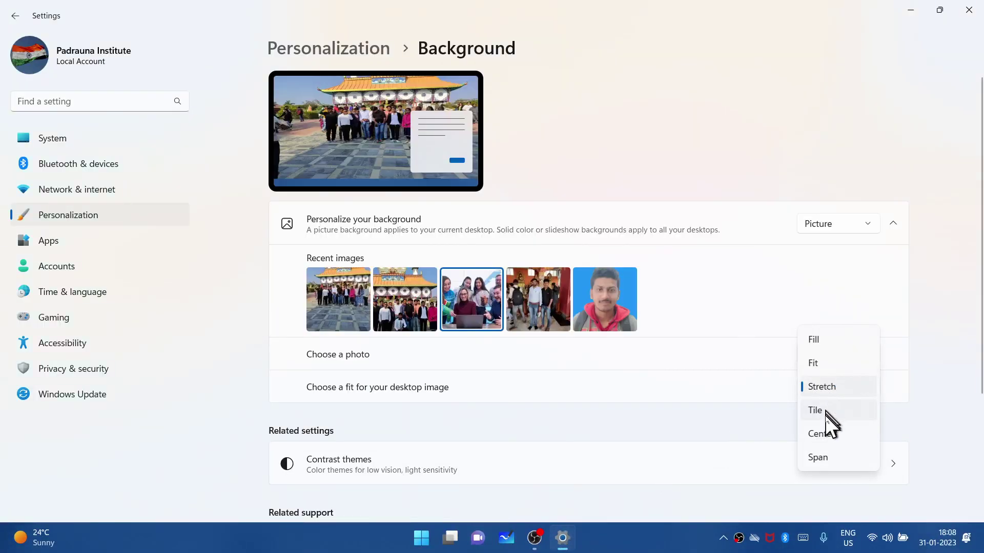
{"action": "left_click", "coordinate": [820, 411]}
{"action": "left_click", "coordinate": [911, 10]}
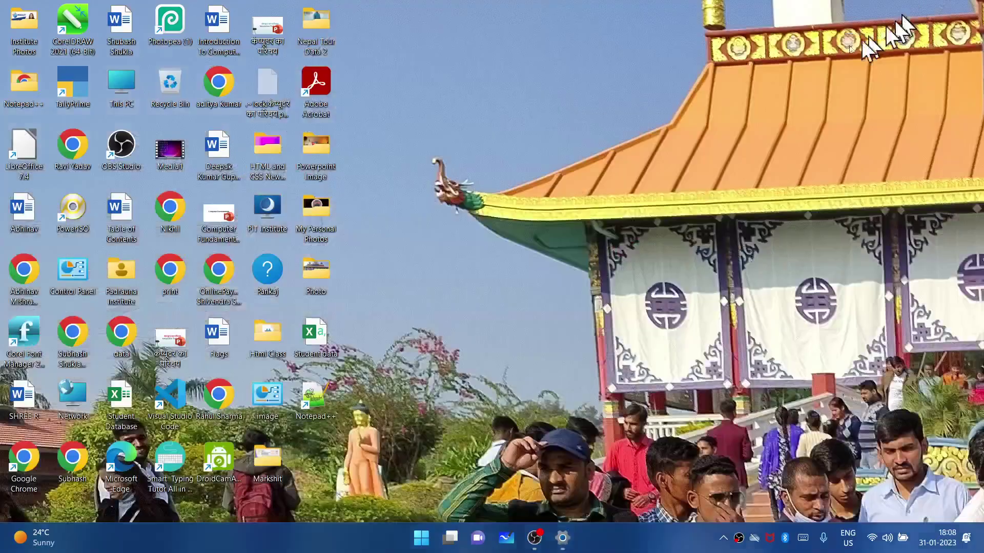
{"action": "right_click", "coordinate": [577, 95]}
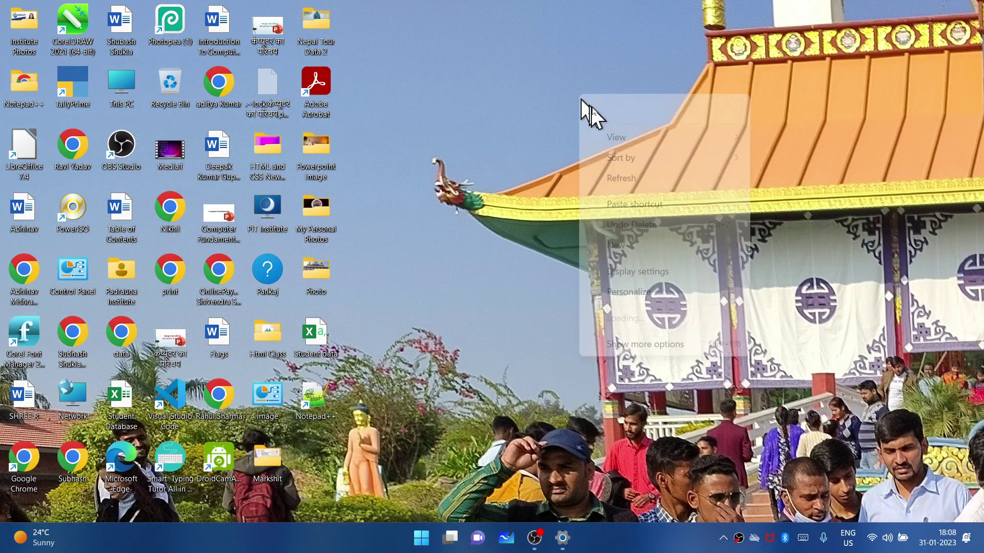
{"action": "left_click", "coordinate": [659, 174]}
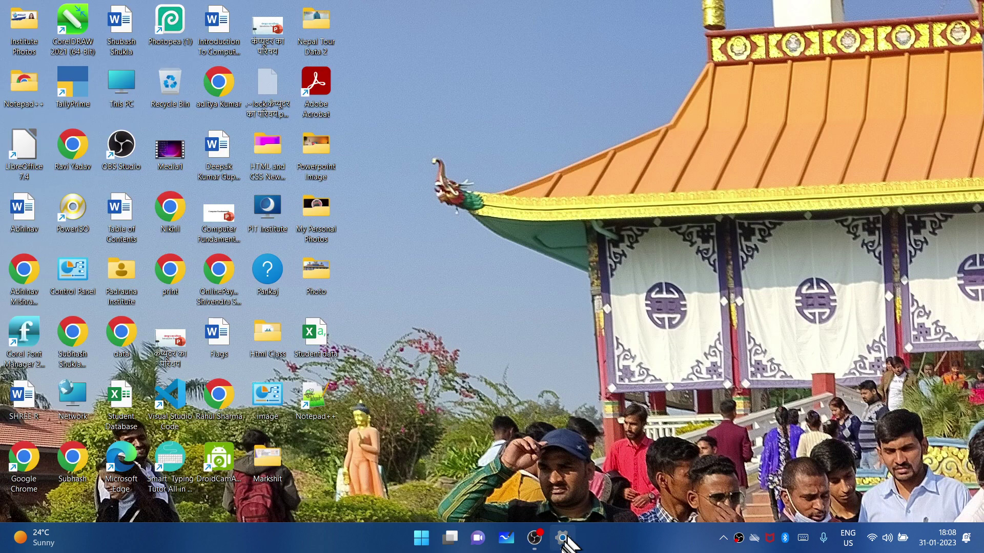
{"action": "left_click", "coordinate": [563, 538]}
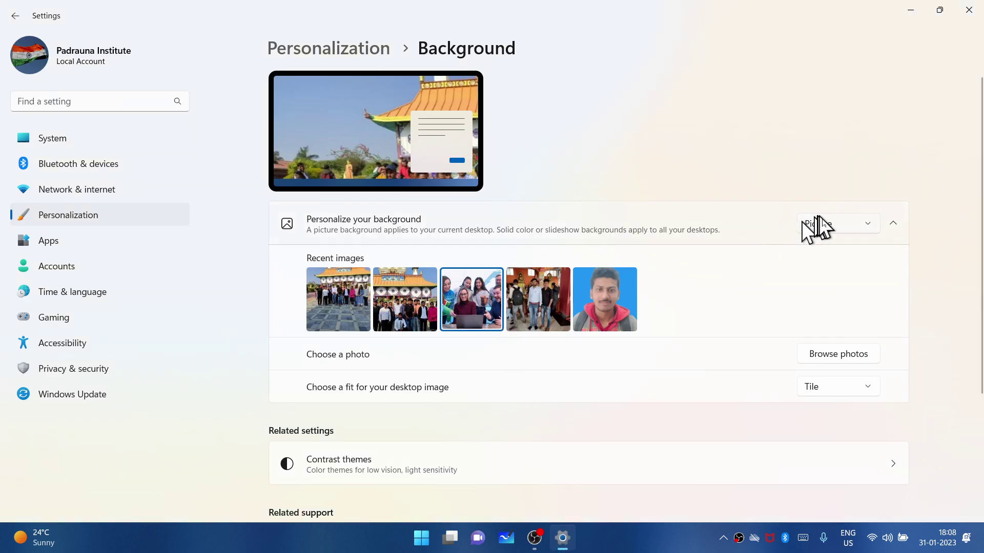
Set the portrait photo with the blue backdrop from the Downloads folder as the background picture and check it on the desktop
{"action": "left_click", "coordinate": [832, 360]}
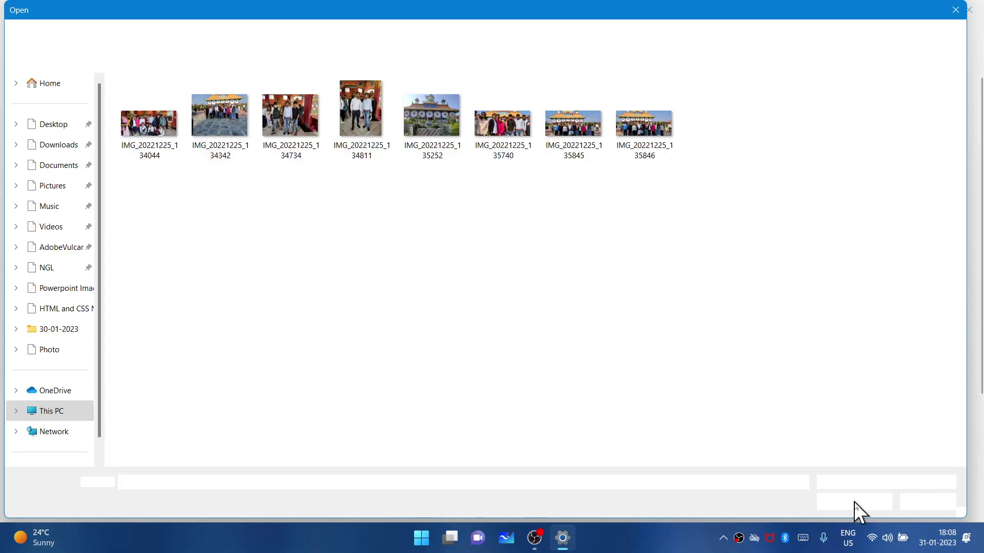
{"action": "left_click", "coordinate": [53, 128]}
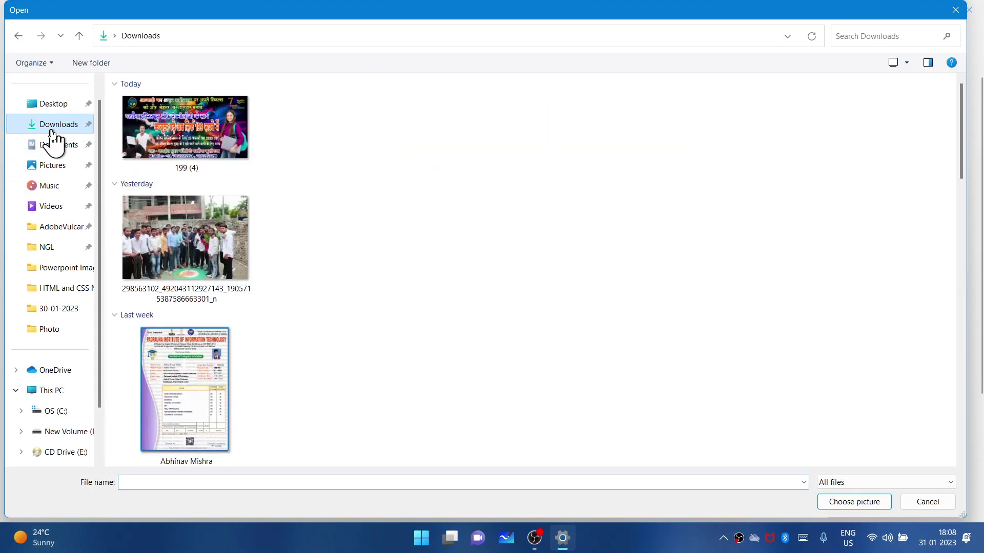
{"action": "scroll", "coordinate": [186, 279], "scroll_direction": "down", "scroll_amount": 10}
{"action": "scroll", "coordinate": [593, 342], "scroll_direction": "down", "scroll_amount": 5}
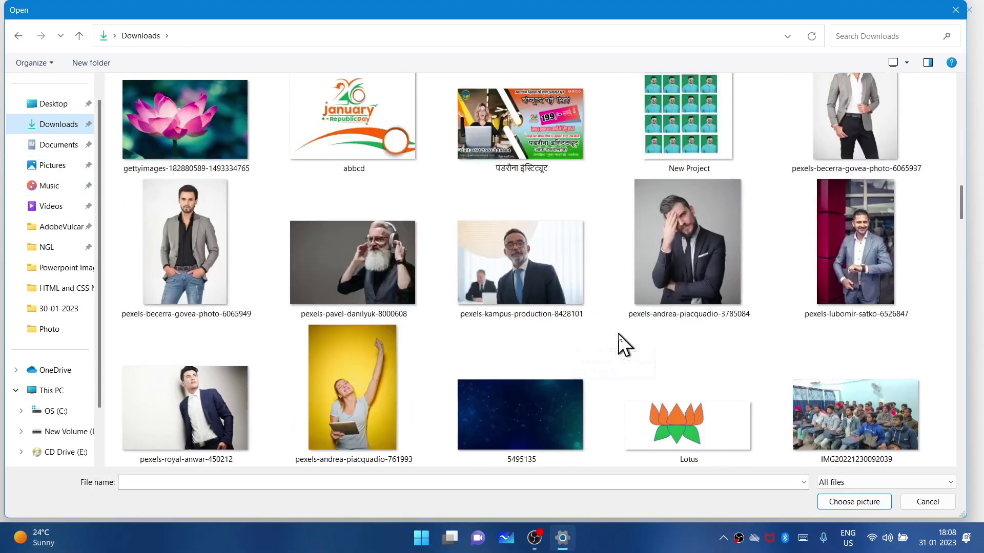
{"action": "scroll", "coordinate": [556, 351], "scroll_direction": "up", "scroll_amount": 4}
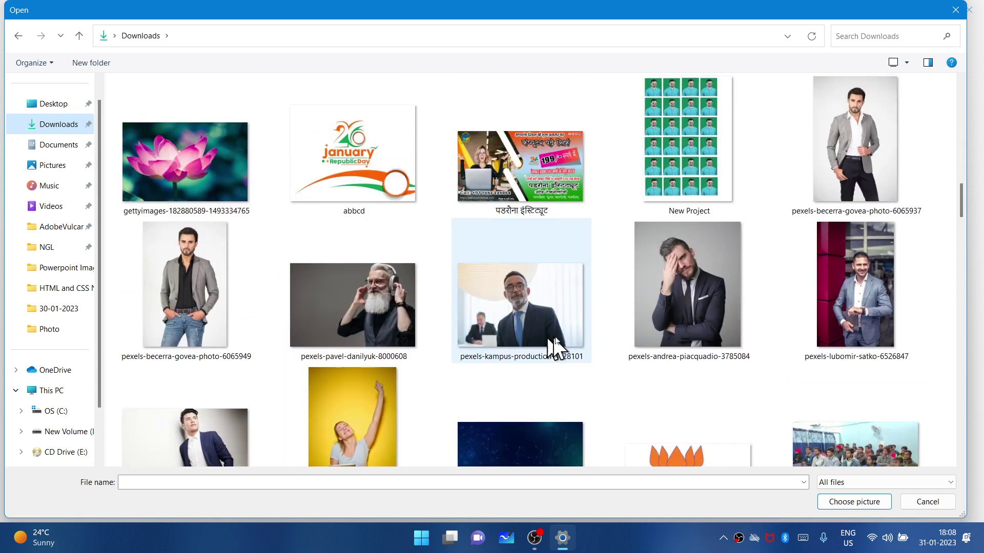
{"action": "scroll", "coordinate": [800, 302], "scroll_direction": "up", "scroll_amount": 5}
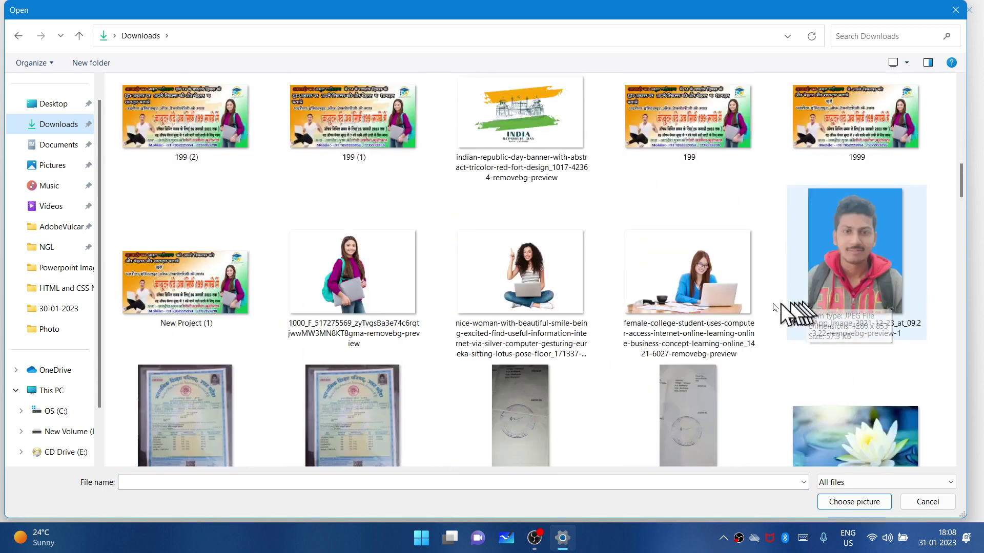
{"action": "double_click", "coordinate": [825, 297]}
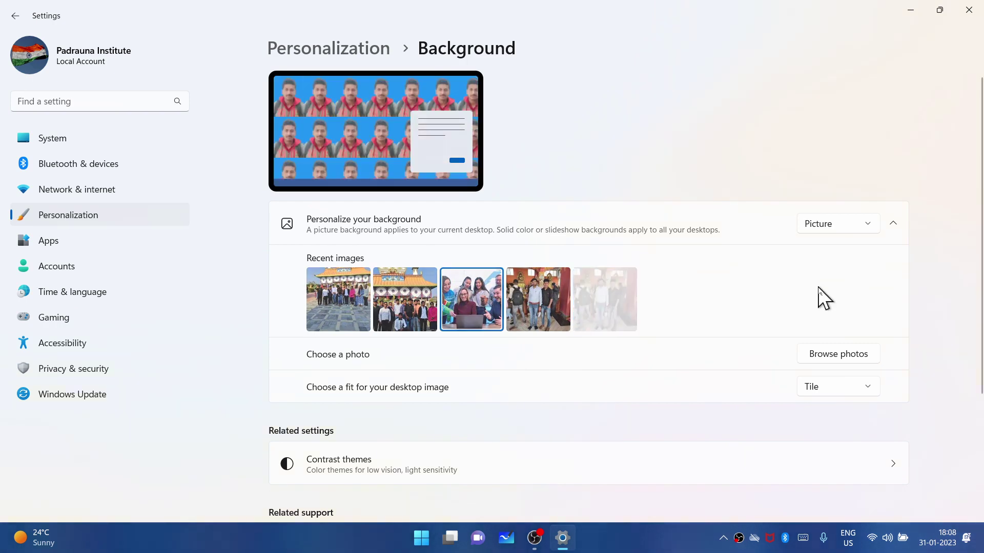
{"action": "left_click", "coordinate": [903, 12]}
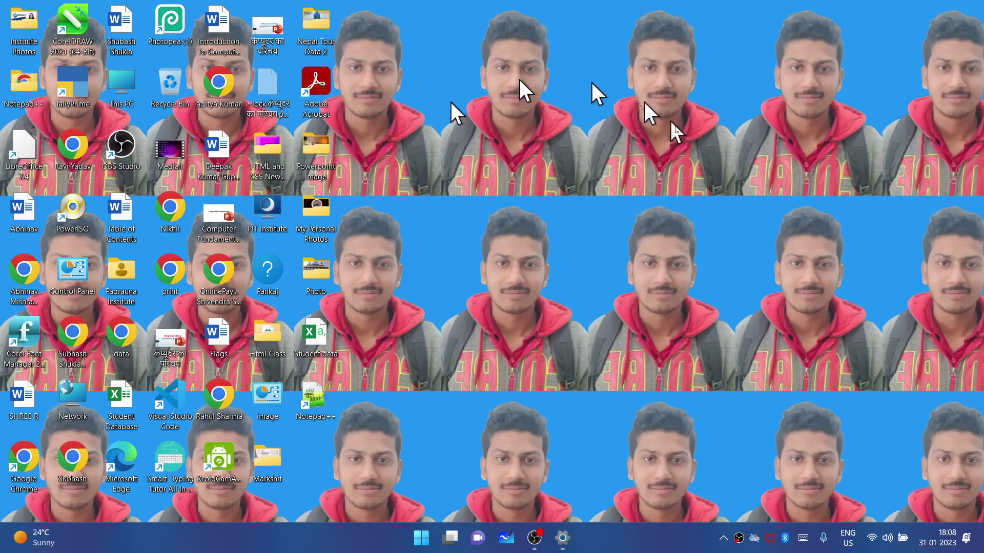
{"action": "left_click", "coordinate": [562, 538]}
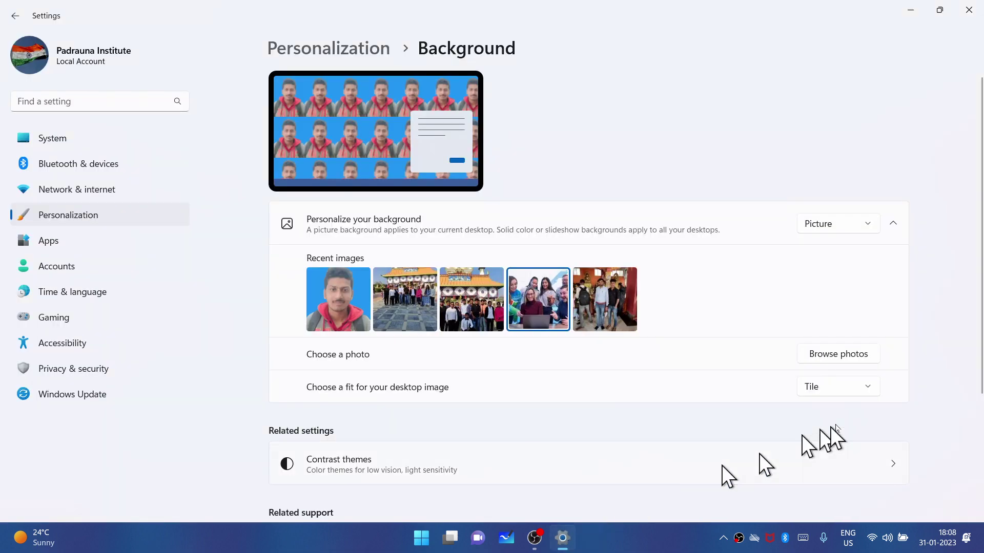
Change the desktop image fit to Fill and check how the portrait looks on the desktop
{"action": "left_click", "coordinate": [832, 392]}
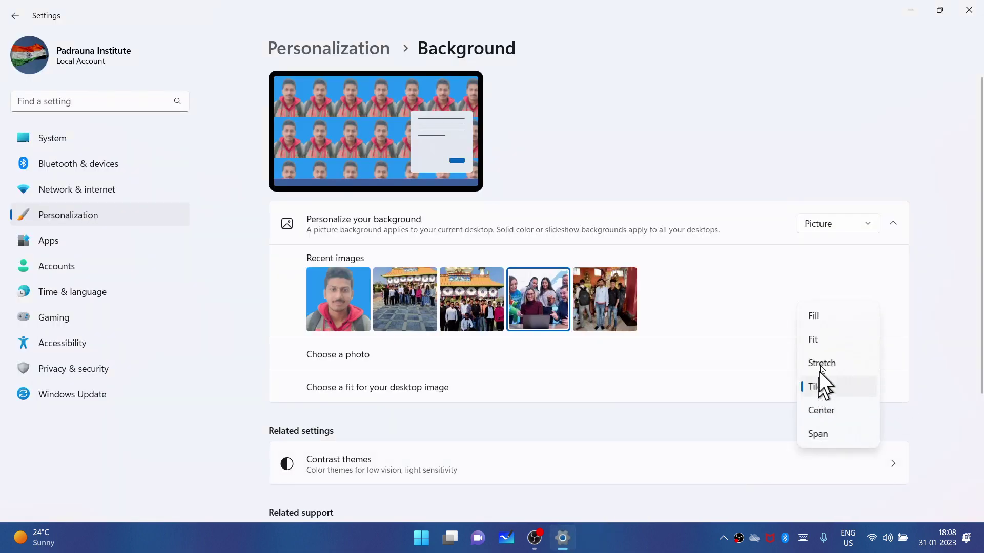
{"action": "left_click", "coordinate": [813, 316]}
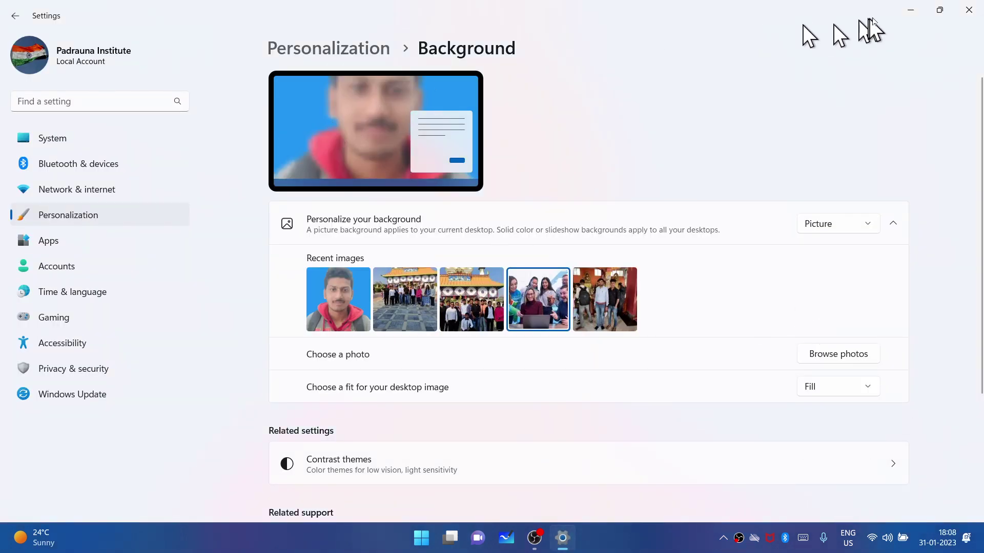
{"action": "left_click", "coordinate": [910, 10]}
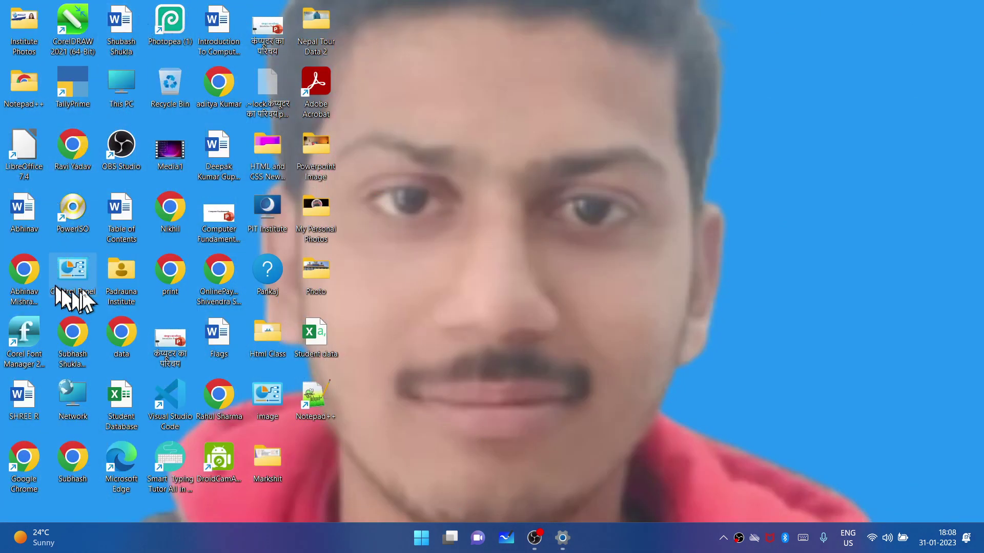
{"action": "left_click", "coordinate": [562, 538]}
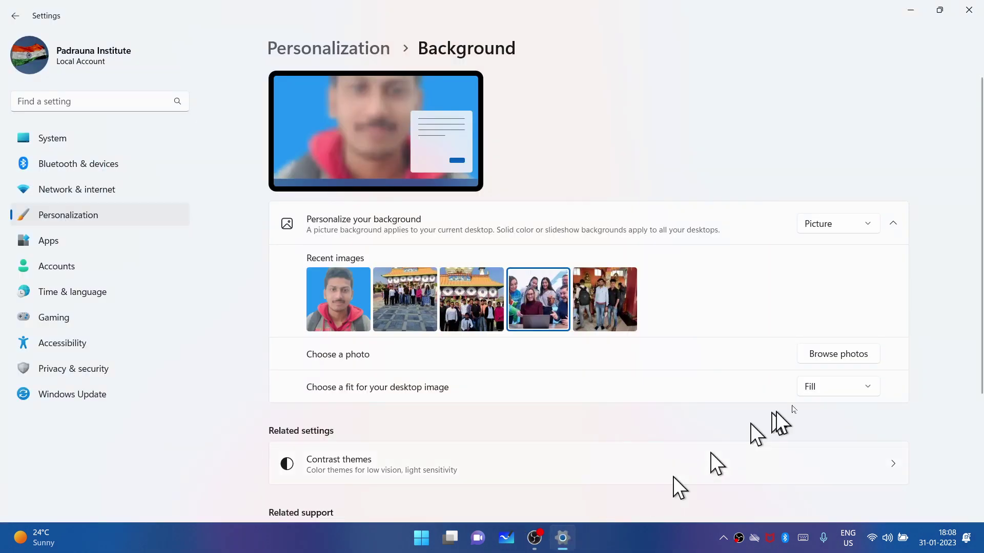
Change the portrait's desktop image fit to Fit and check the result on the desktop
{"action": "left_click", "coordinate": [825, 391]}
{"action": "left_click", "coordinate": [828, 415]}
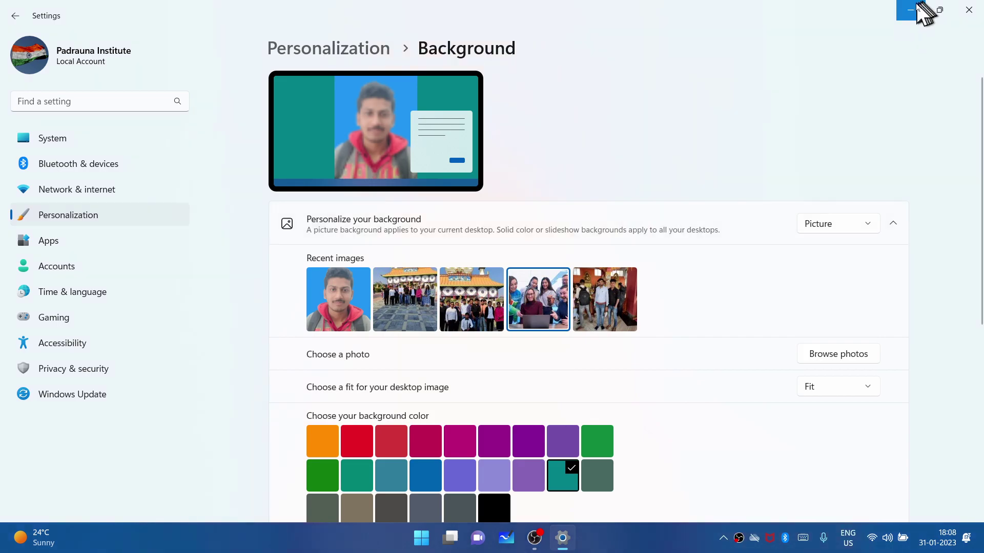
{"action": "left_click", "coordinate": [917, 8]}
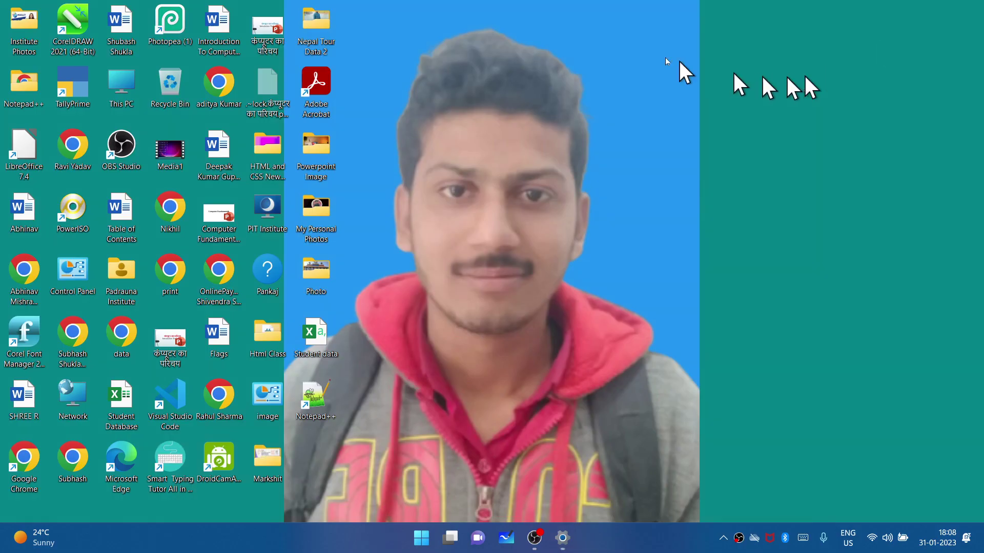
{"action": "left_click", "coordinate": [566, 538]}
Switch the portrait's desktop image fit to Stretch, check it on the desktop and return to the background settings
{"action": "left_click", "coordinate": [808, 396]}
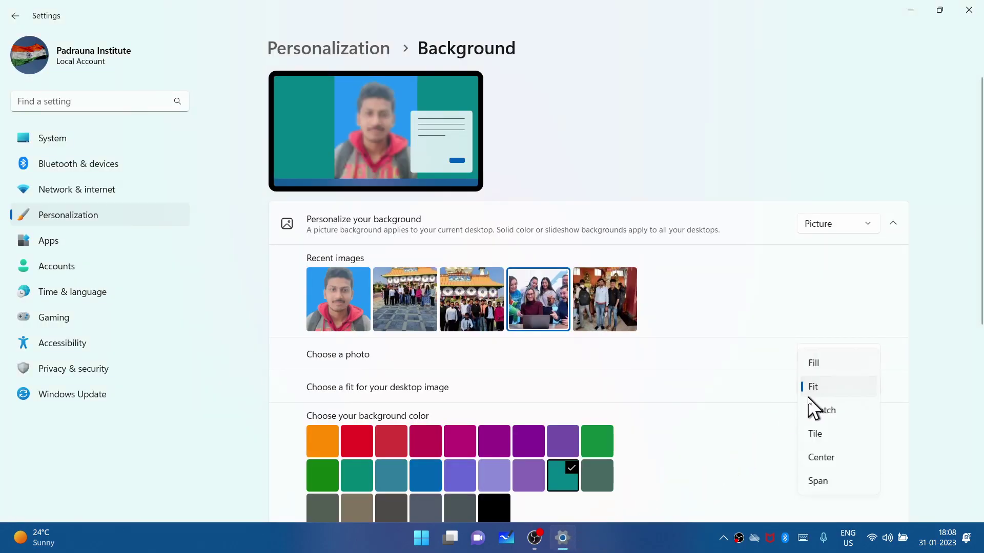
{"action": "left_click", "coordinate": [837, 416]}
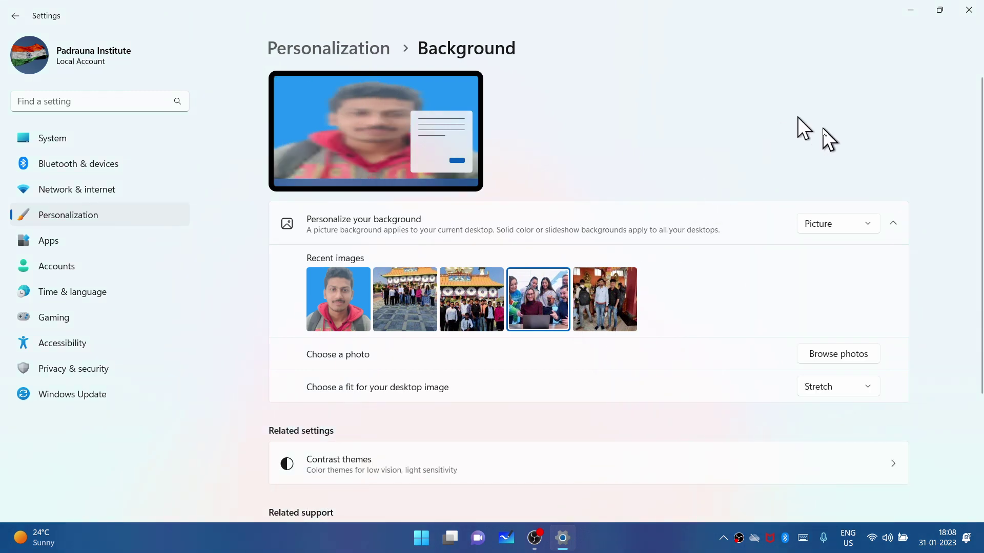
{"action": "left_click", "coordinate": [910, 10]}
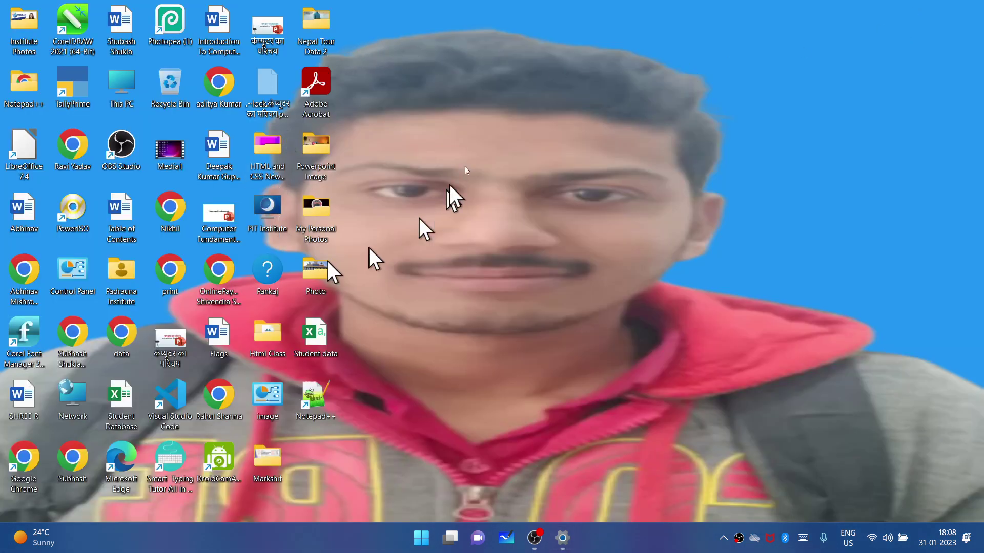
{"action": "left_click", "coordinate": [562, 538]}
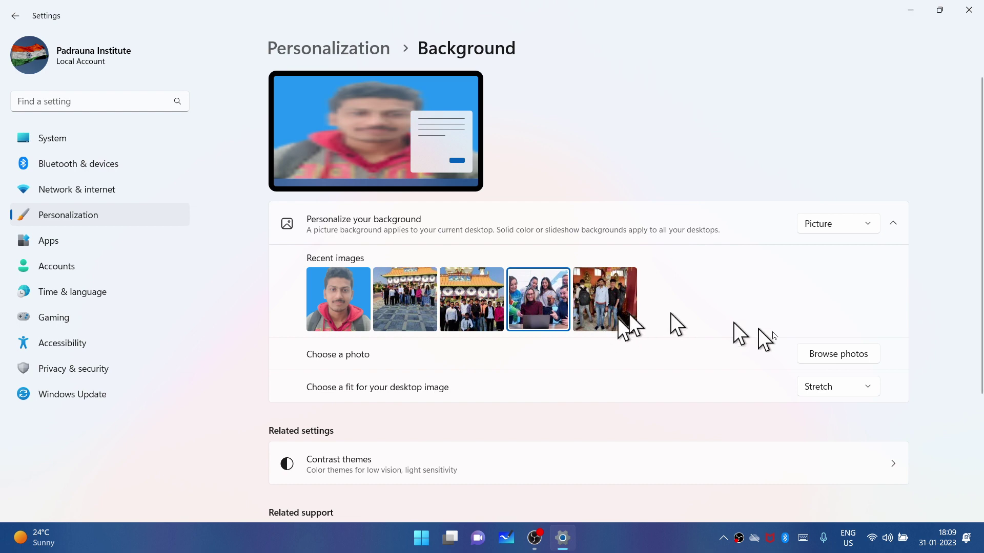
Set IMG_20221225_135846 from the Photo folder on the Desktop as the background picture and check it on the refreshed desktop
{"action": "left_click", "coordinate": [840, 354]}
{"action": "scroll", "coordinate": [413, 229], "scroll_direction": "down", "scroll_amount": 8}
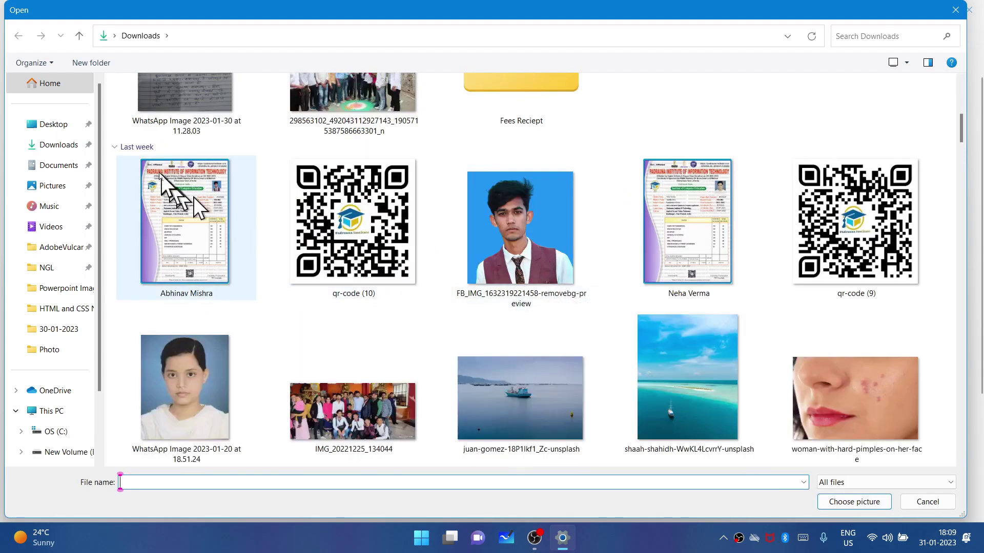
{"action": "left_click", "coordinate": [54, 125]}
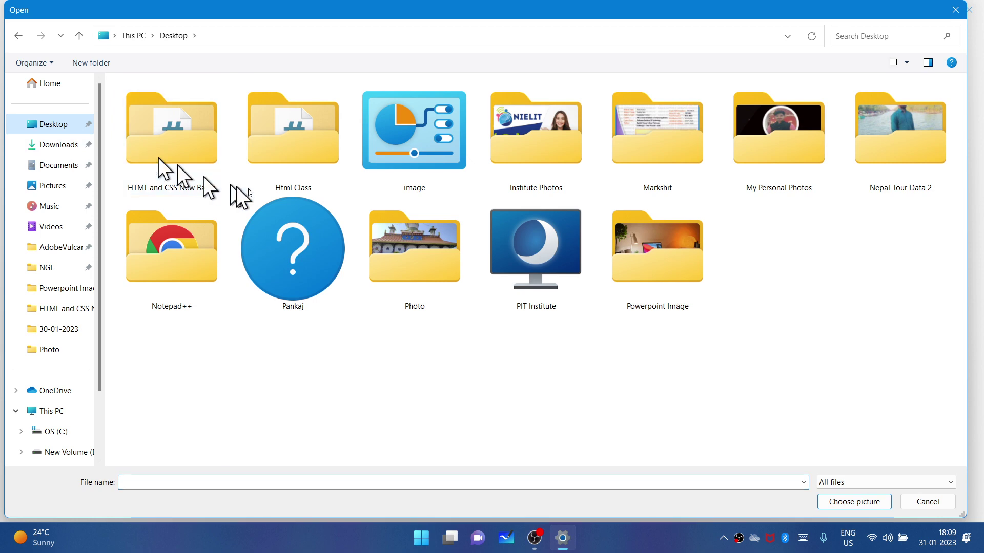
{"action": "double_click", "coordinate": [412, 282]}
{"action": "double_click", "coordinate": [636, 137]}
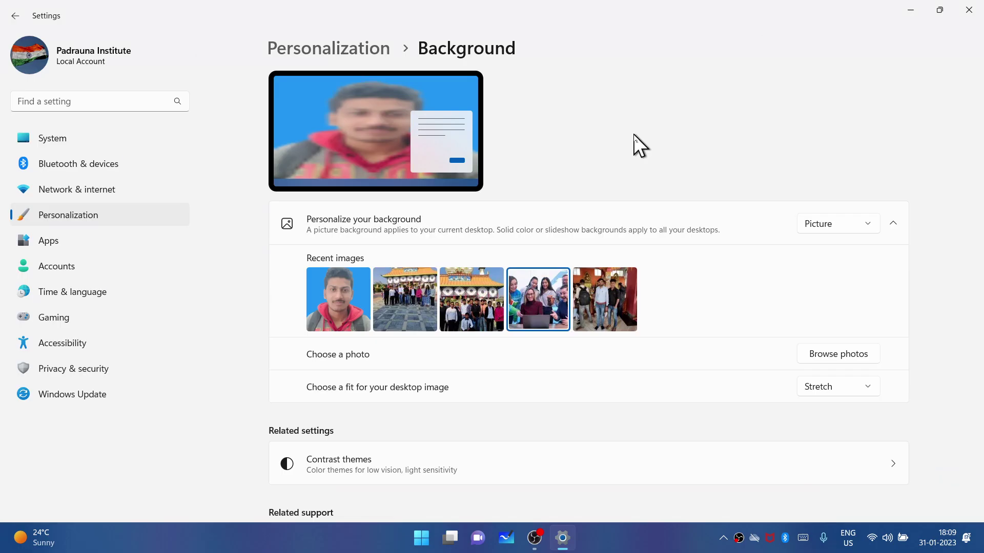
{"action": "left_click", "coordinate": [910, 11]}
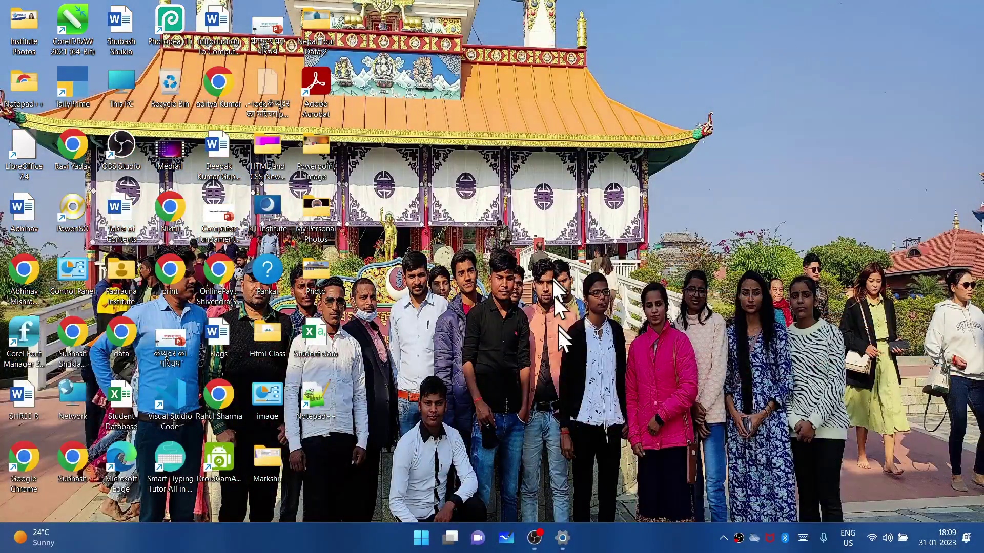
{"action": "right_click", "coordinate": [537, 159]}
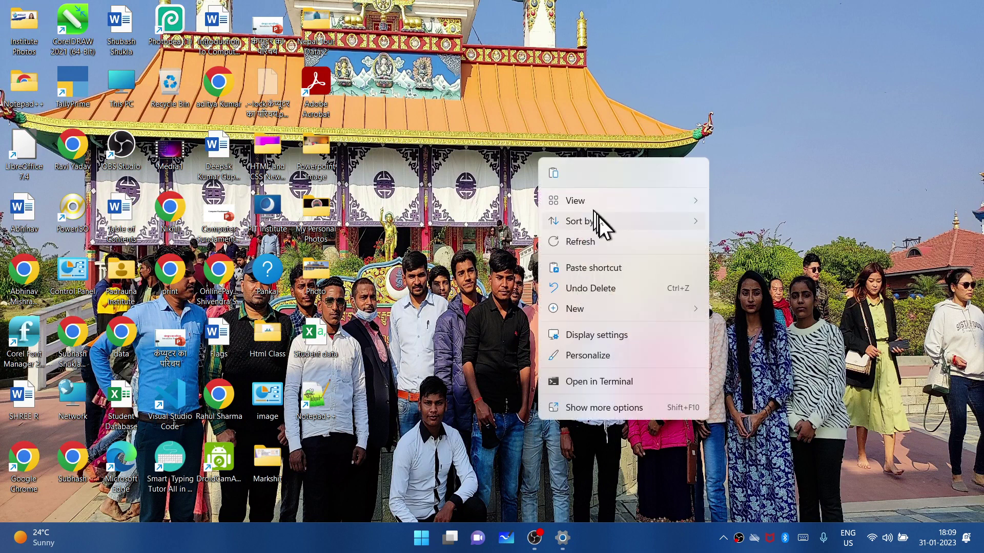
{"action": "left_click", "coordinate": [619, 241]}
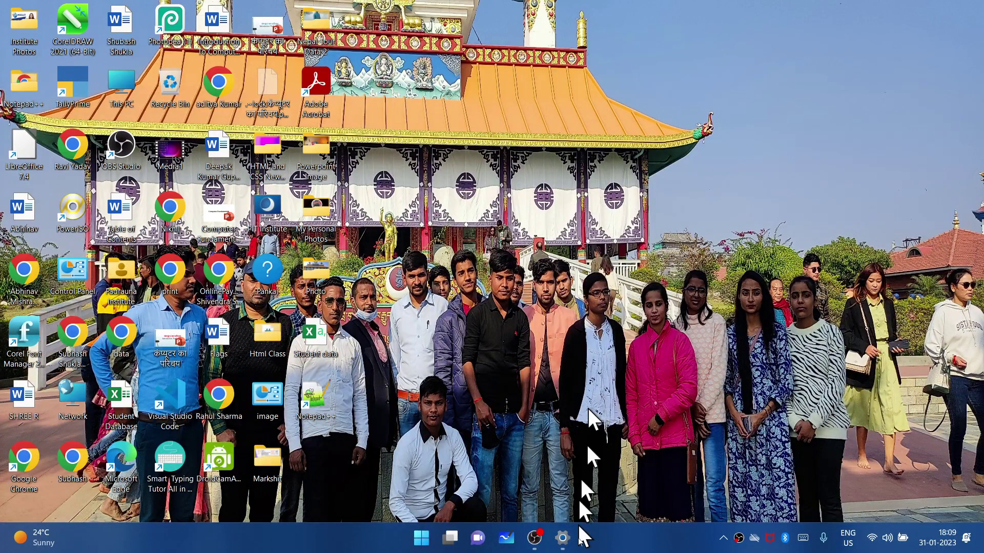
{"action": "left_click", "coordinate": [562, 538]}
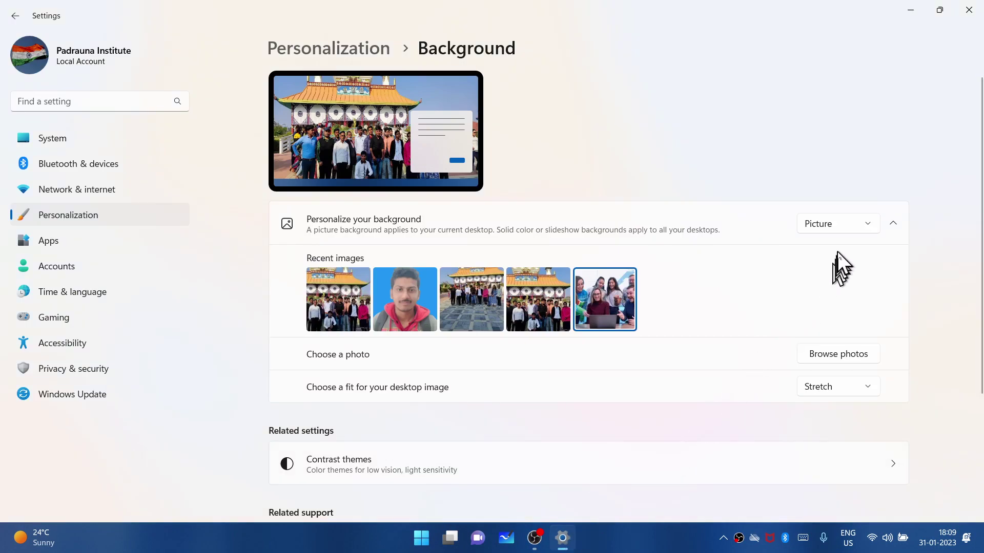
Switch the background type to Solid color, choose the magenta-purple swatch and check it on the desktop
{"action": "left_click", "coordinate": [839, 230]}
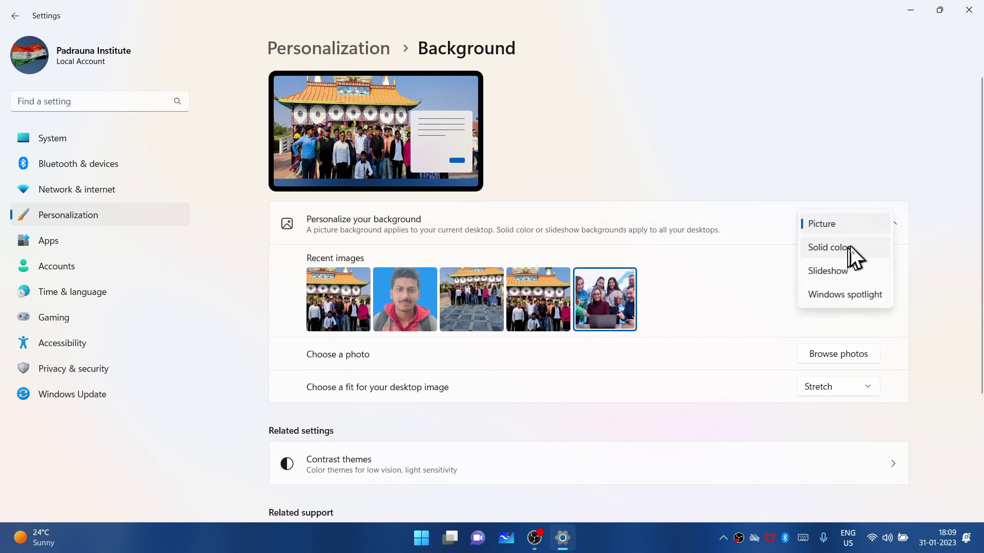
{"action": "left_click", "coordinate": [847, 253]}
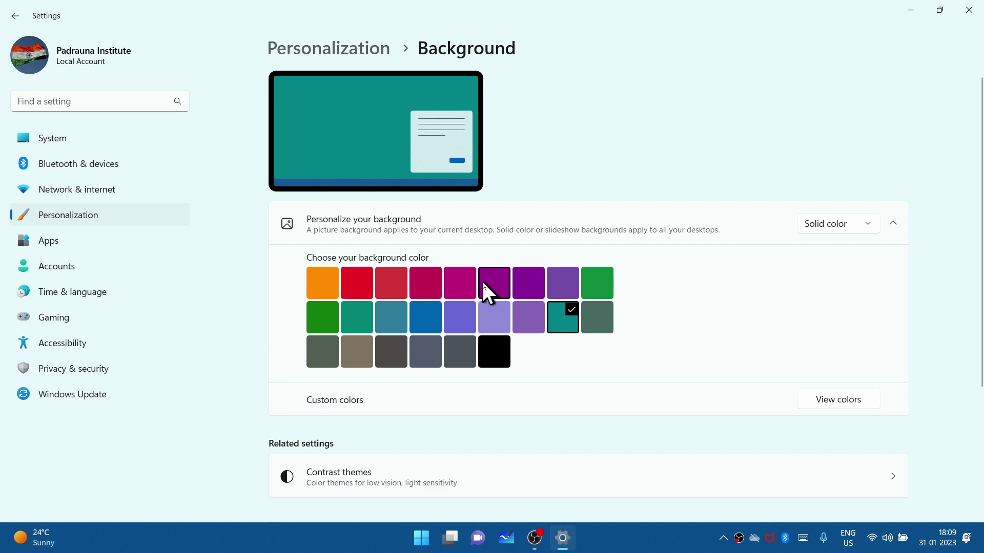
{"action": "left_click", "coordinate": [496, 287]}
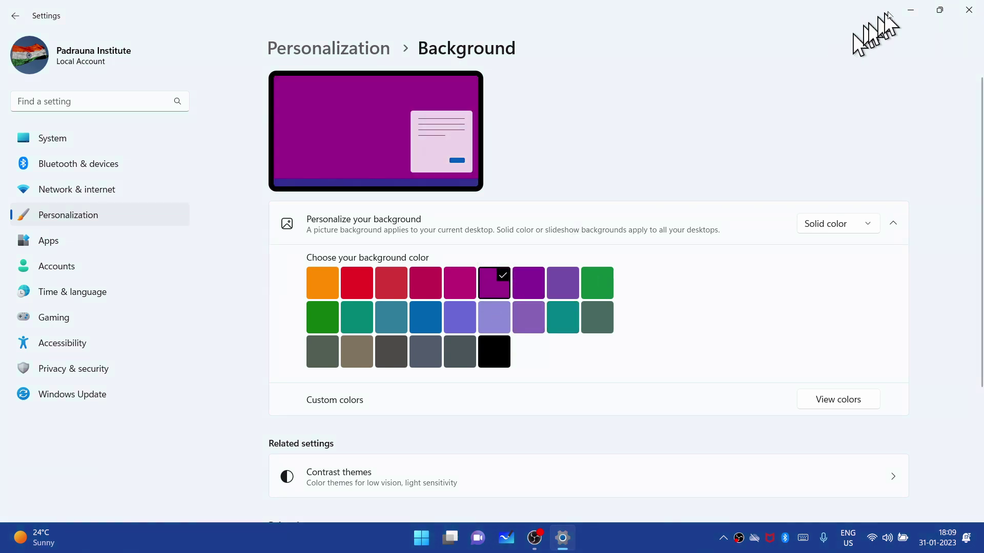
{"action": "left_click", "coordinate": [911, 9]}
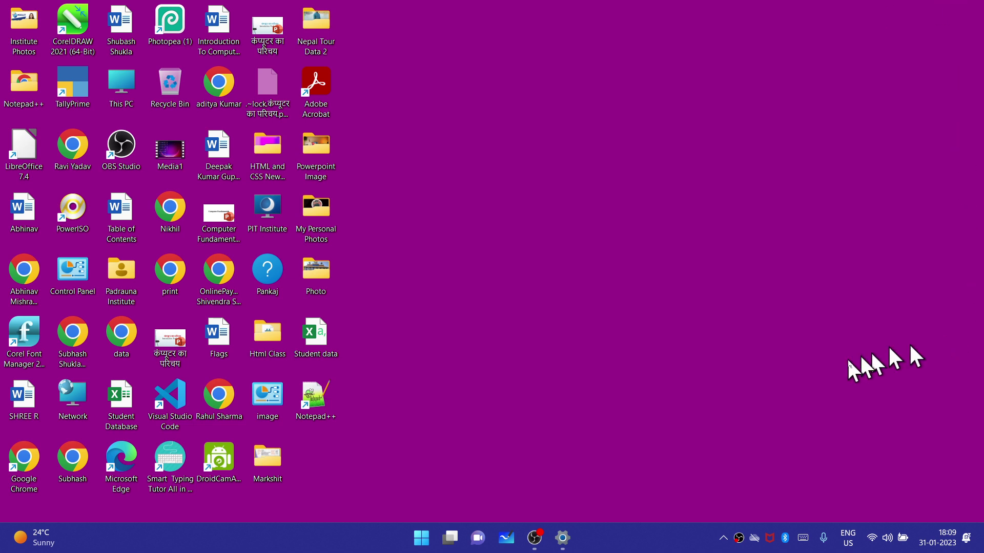
{"action": "left_click", "coordinate": [563, 536]}
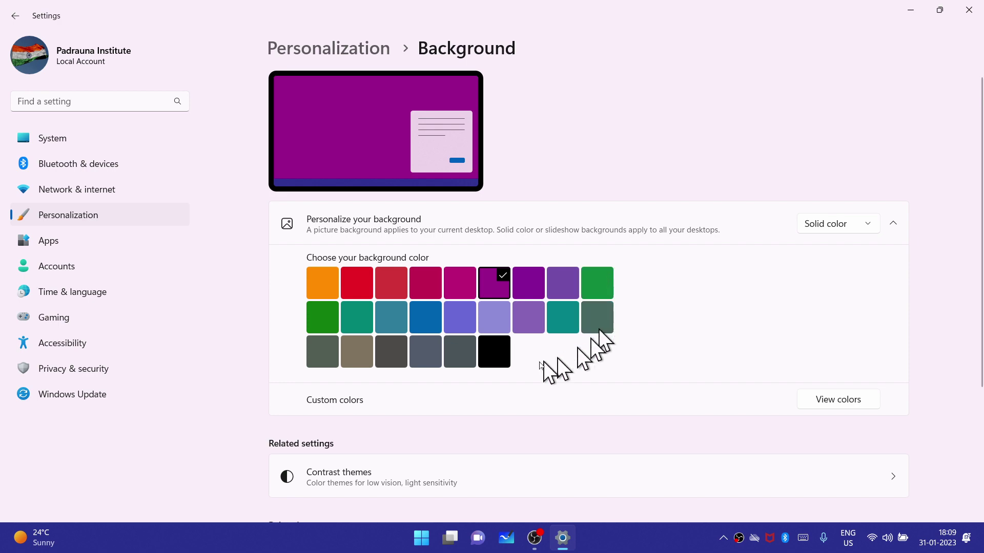
Change the solid background color to the blue swatch and check it on the desktop
{"action": "left_click", "coordinate": [424, 329]}
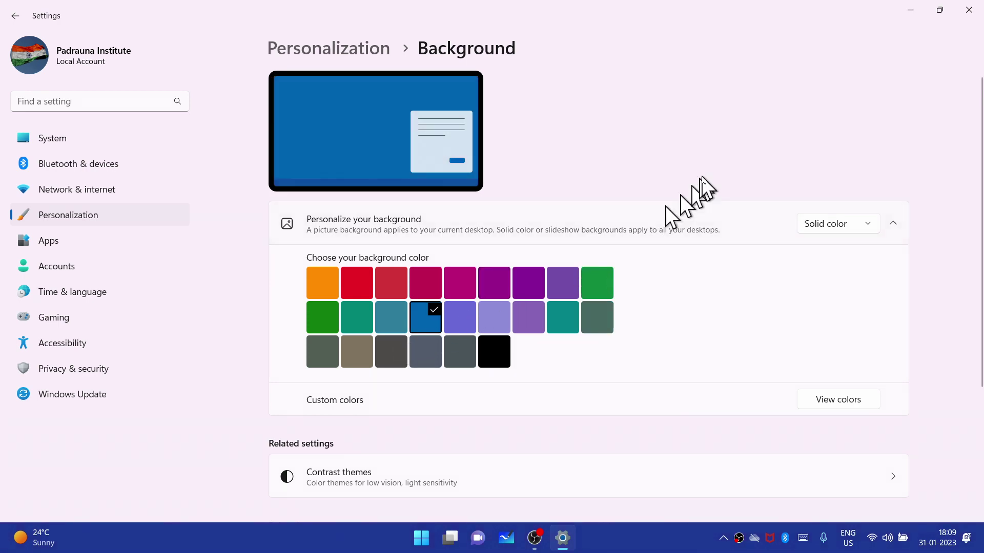
{"action": "left_click", "coordinate": [911, 11]}
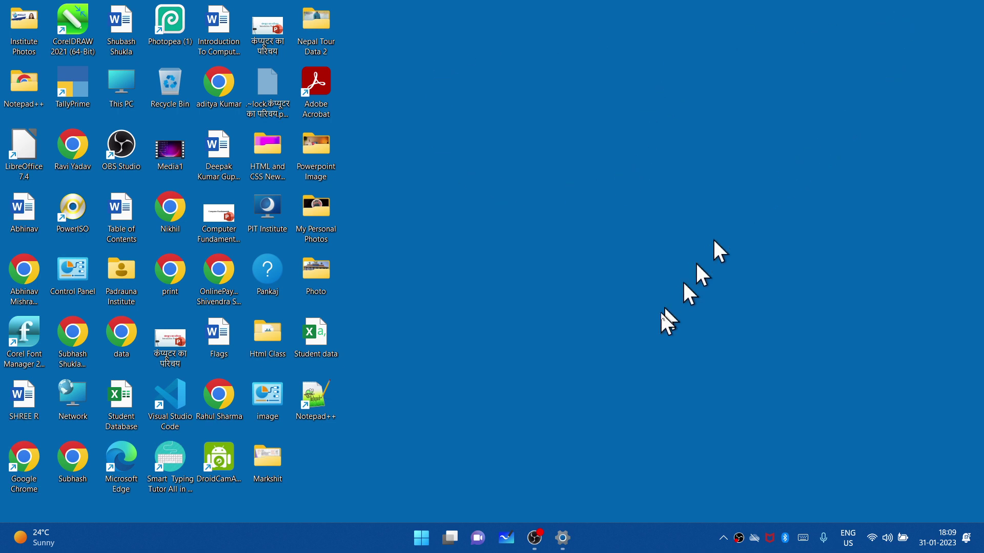
{"action": "left_click", "coordinate": [566, 544]}
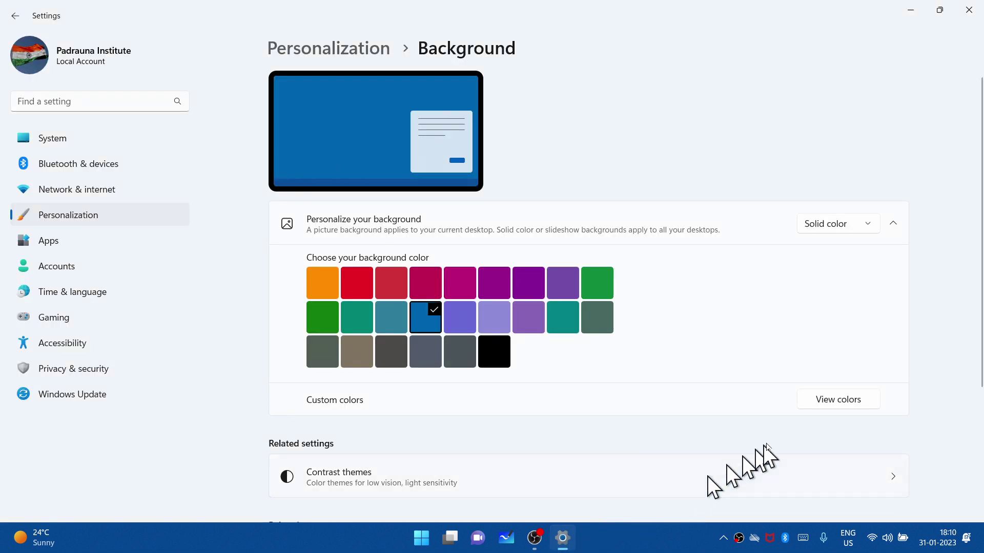
Set a custom dark blue as the solid background color, check it on the desktop and return to the background settings
{"action": "left_click", "coordinate": [844, 403]}
{"action": "left_click", "coordinate": [502, 153]}
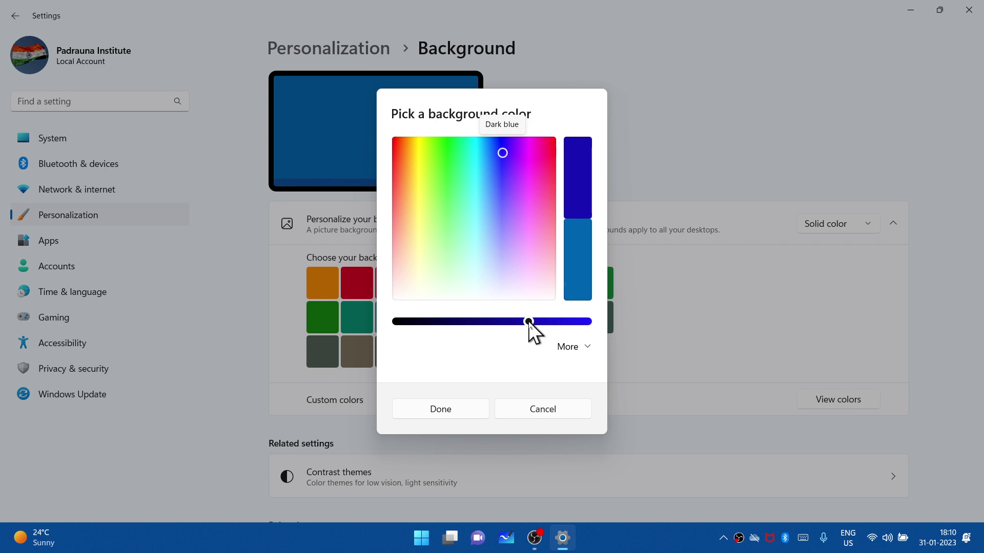
{"action": "mouse_move", "coordinate": [529, 322]}
{"action": "left_mouse_down"}
{"action": "mouse_move", "coordinate": [453, 321]}
{"action": "mouse_move", "coordinate": [584, 322]}
{"action": "mouse_move", "coordinate": [475, 322]}
{"action": "mouse_move", "coordinate": [532, 322]}
{"action": "left_mouse_up"}
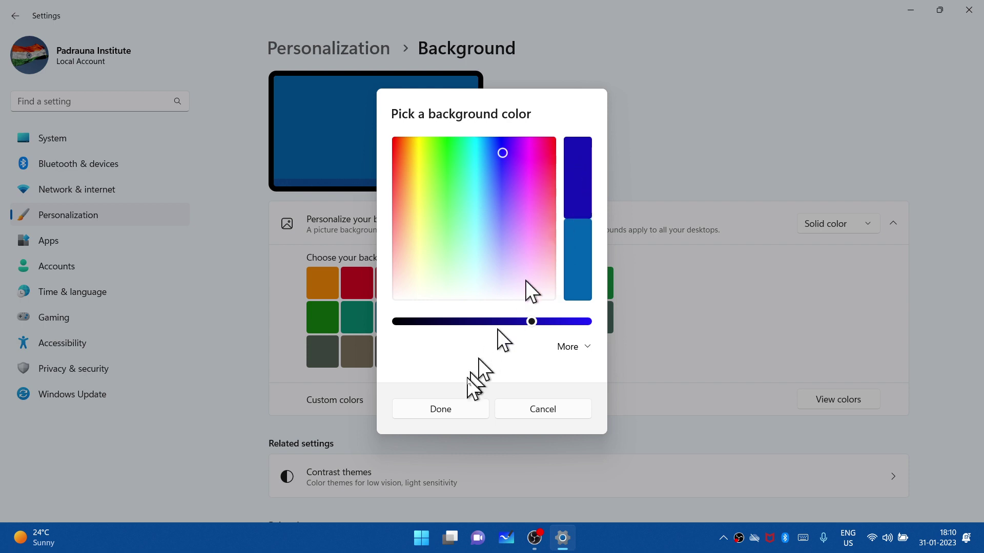
{"action": "left_click", "coordinate": [440, 409]}
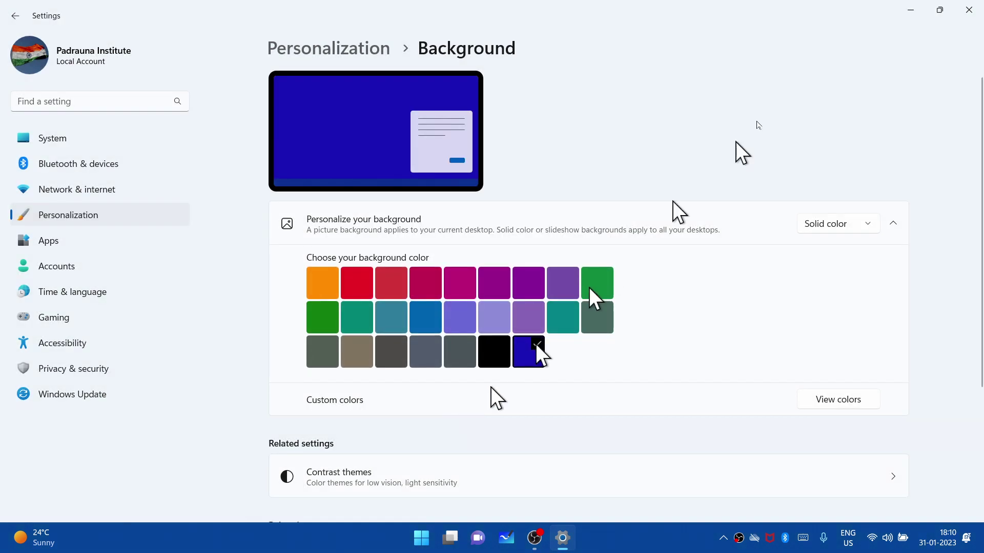
{"action": "left_click", "coordinate": [910, 10]}
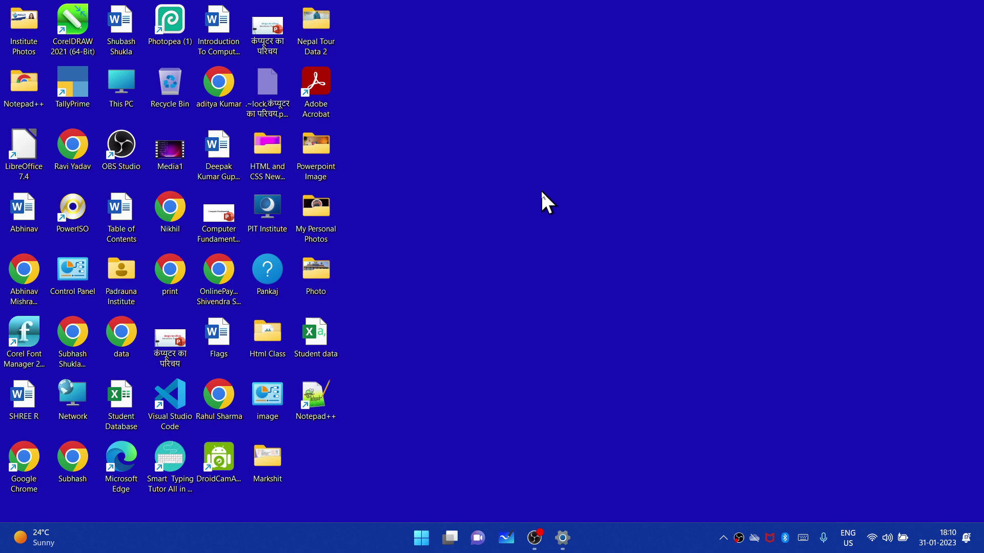
{"action": "left_click", "coordinate": [563, 537]}
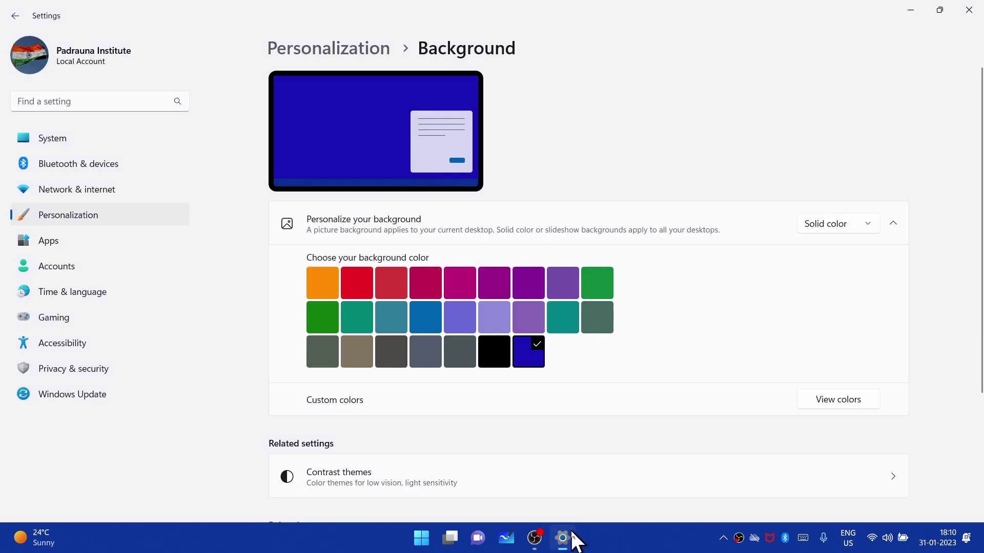
Switch the background type to Slideshow and show it on the desktop
{"action": "left_click", "coordinate": [815, 228]}
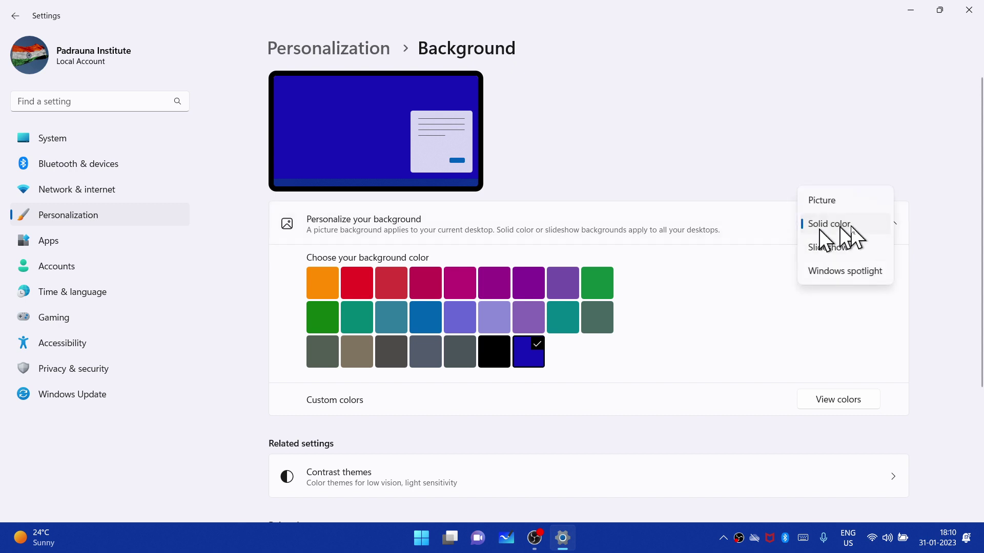
{"action": "left_click", "coordinate": [842, 248]}
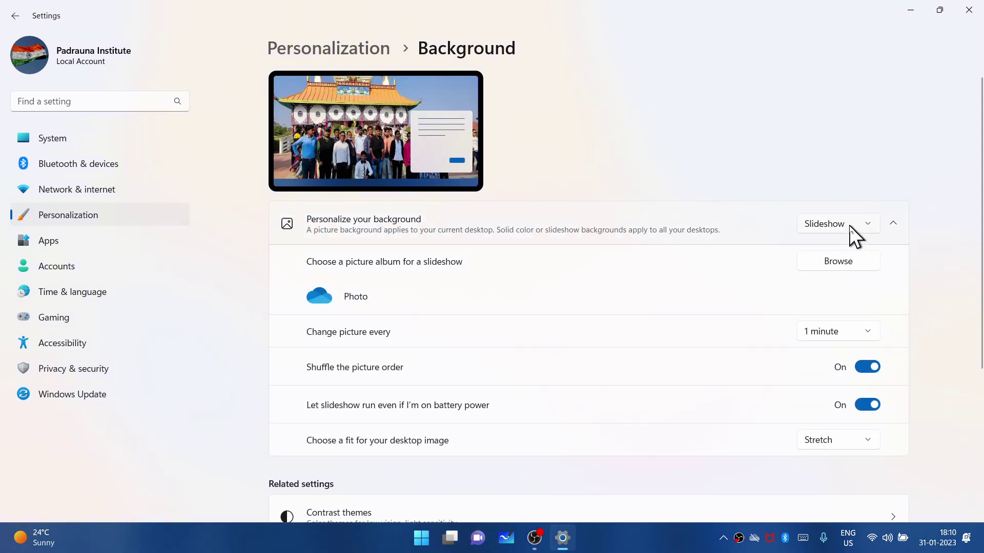
{"action": "left_click", "coordinate": [909, 10]}
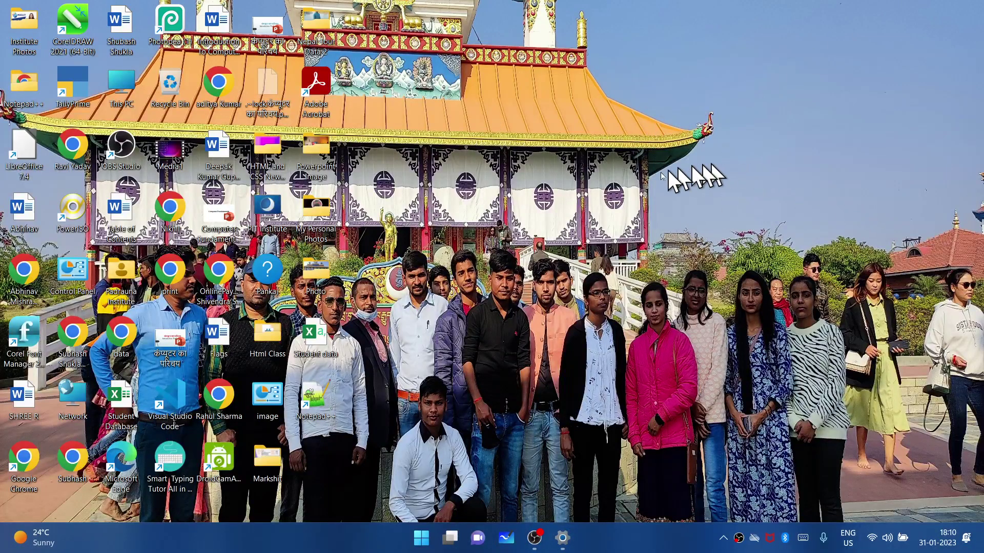
Advance the desktop slideshow to the next background three times
{"action": "right_click", "coordinate": [585, 168]}
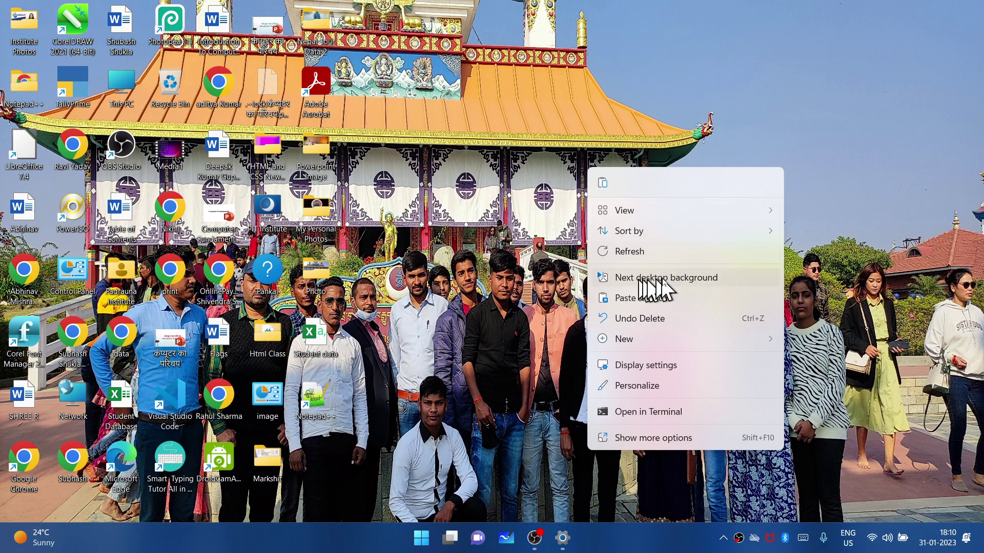
{"action": "left_click", "coordinate": [686, 277]}
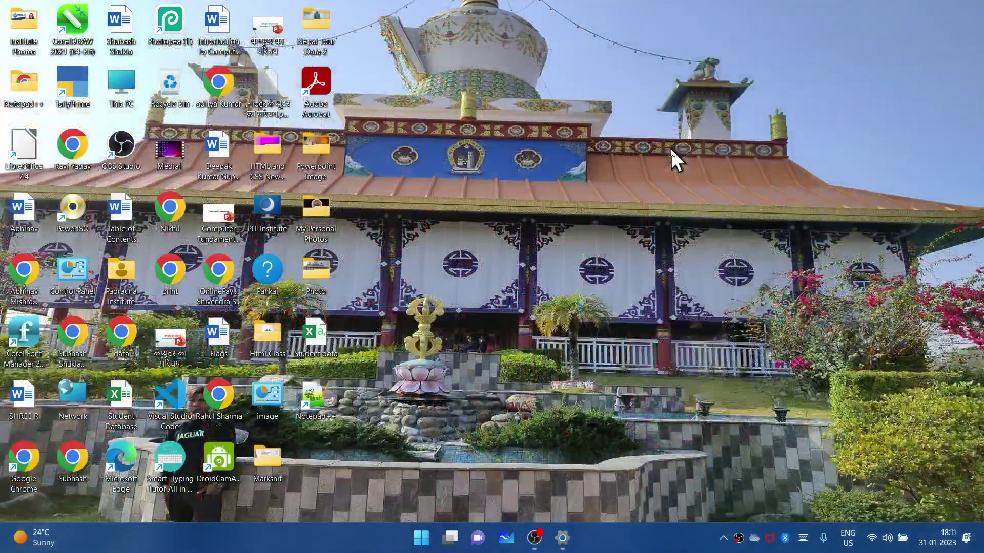
{"action": "right_click", "coordinate": [669, 146]}
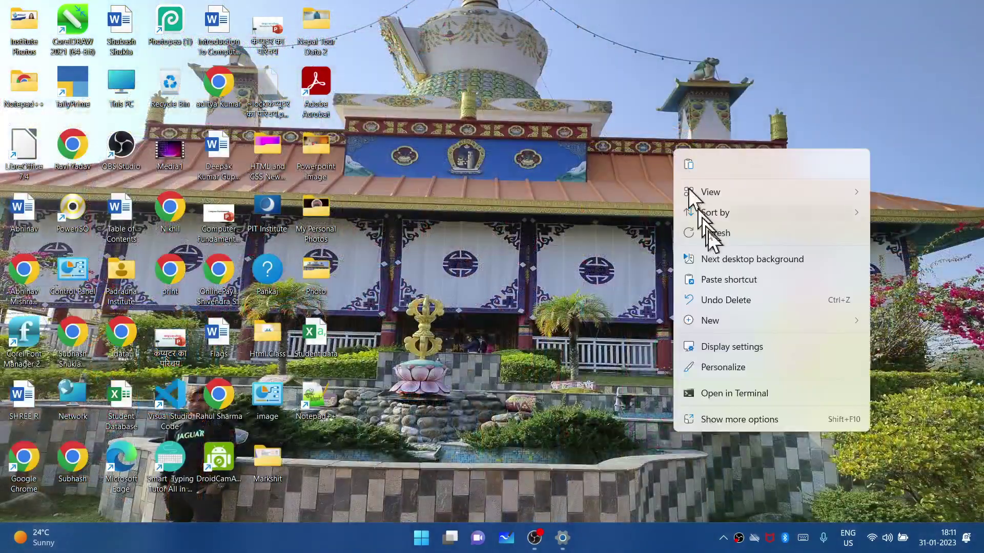
{"action": "left_click", "coordinate": [733, 259]}
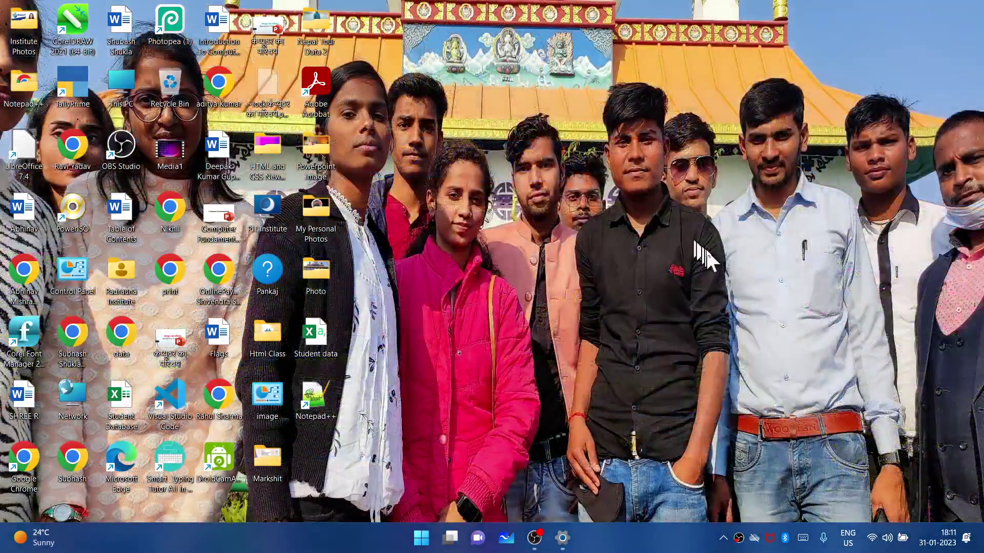
{"action": "right_click", "coordinate": [694, 242]}
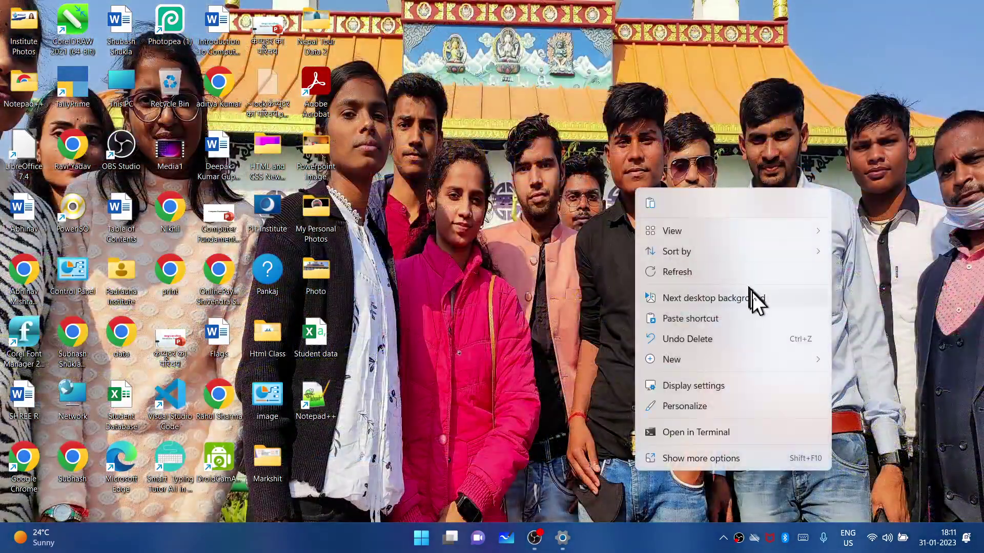
{"action": "left_click", "coordinate": [749, 290]}
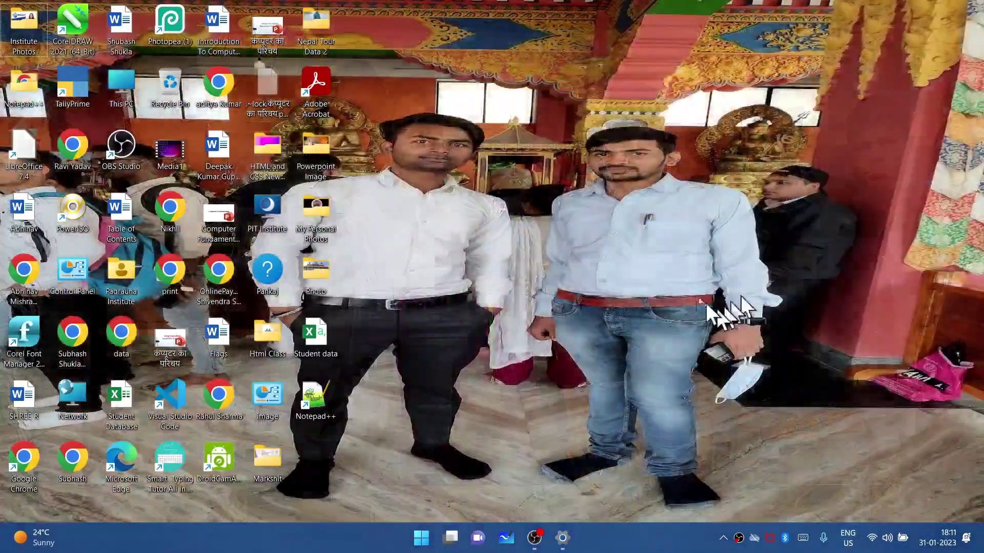
{"action": "left_click", "coordinate": [562, 538]}
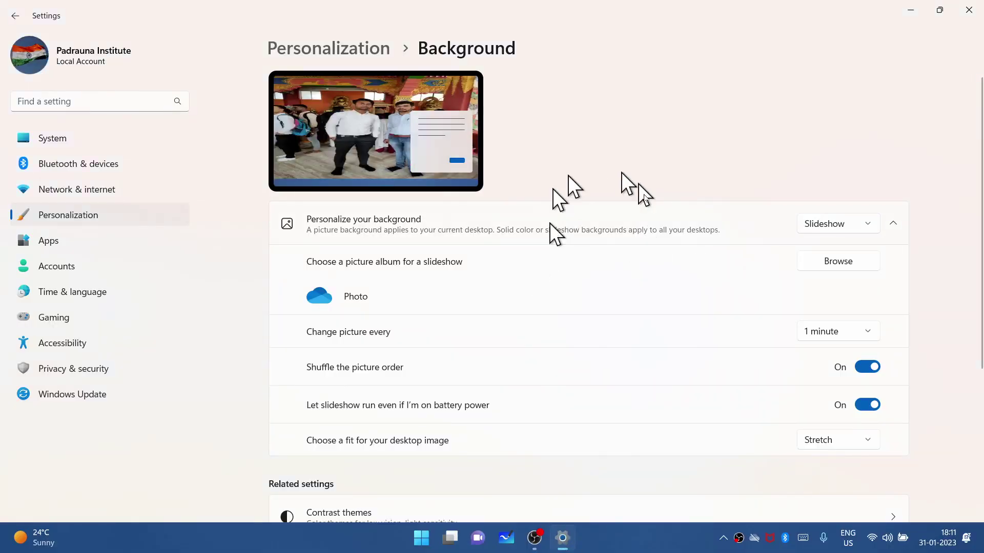
{"action": "left_click", "coordinate": [832, 226]}
{"action": "left_click", "coordinate": [828, 224]}
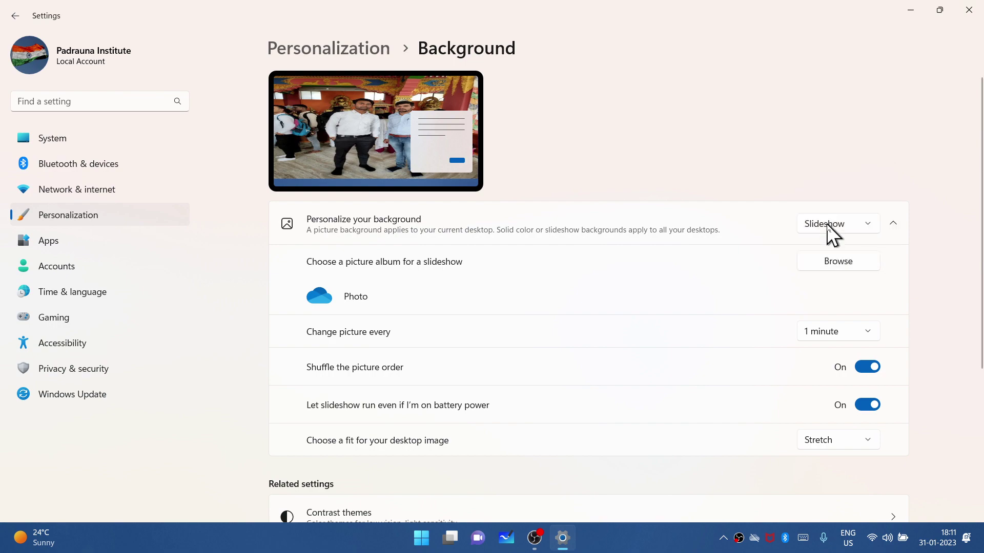
{"action": "left_click", "coordinate": [911, 10]}
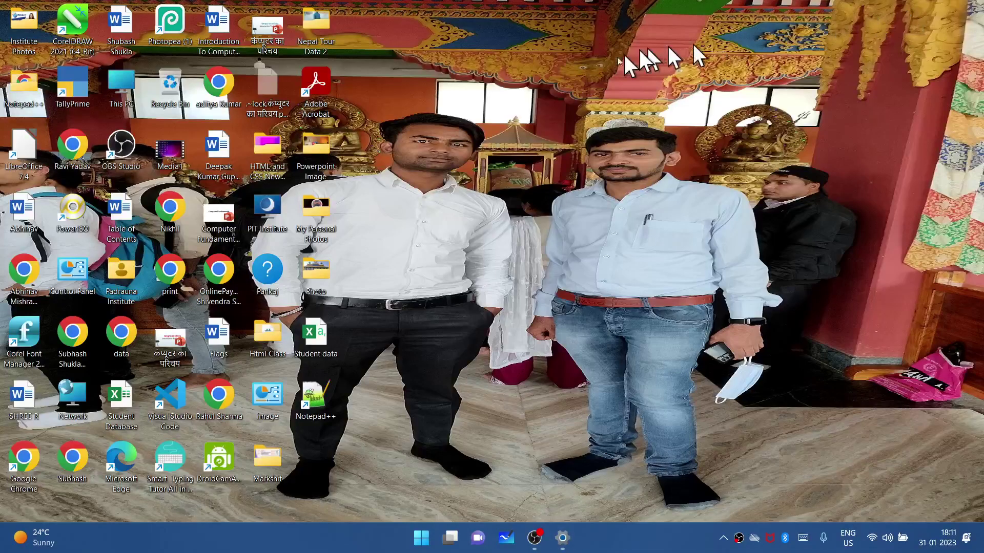
Open the Photo folder on the desktop, look through its first four pictures and minimize the folder window
{"action": "double_click", "coordinate": [324, 268]}
{"action": "left_click_drag", "start_coordinate": [780, 165], "coordinate": [176, 162]}
{"action": "left_click", "coordinate": [295, 245]}
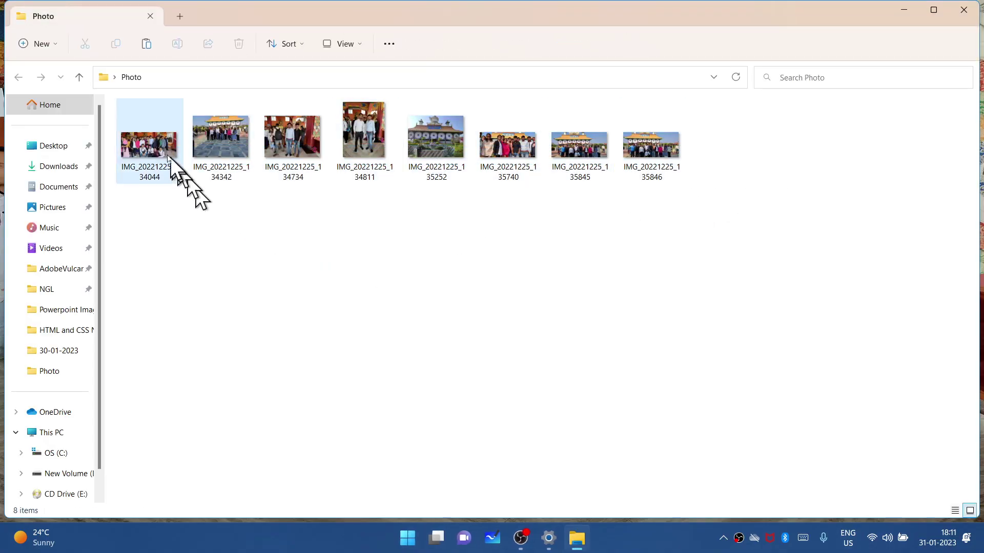
{"action": "left_click", "coordinate": [159, 148]}
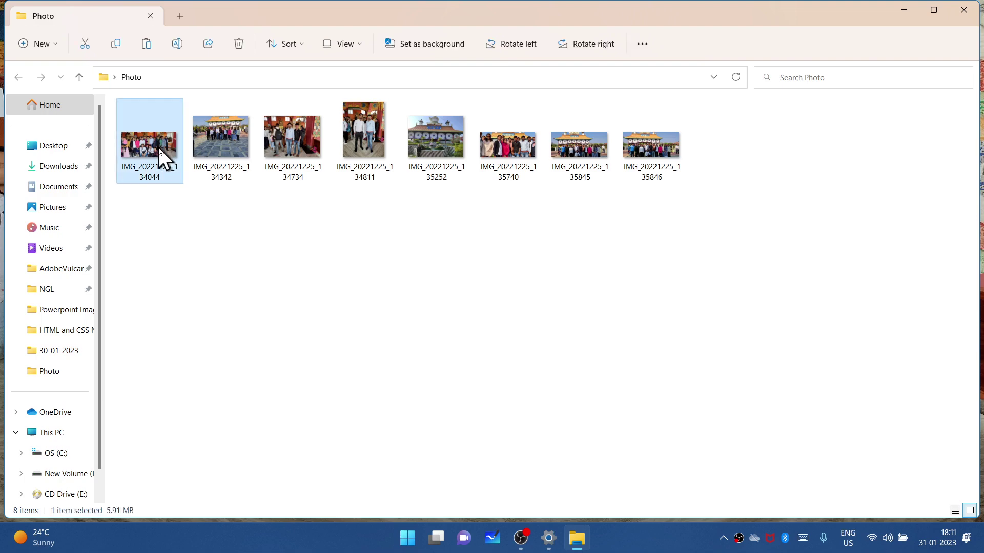
{"action": "left_click", "coordinate": [220, 137]}
{"action": "left_click", "coordinate": [292, 137]}
{"action": "left_click", "coordinate": [361, 137]}
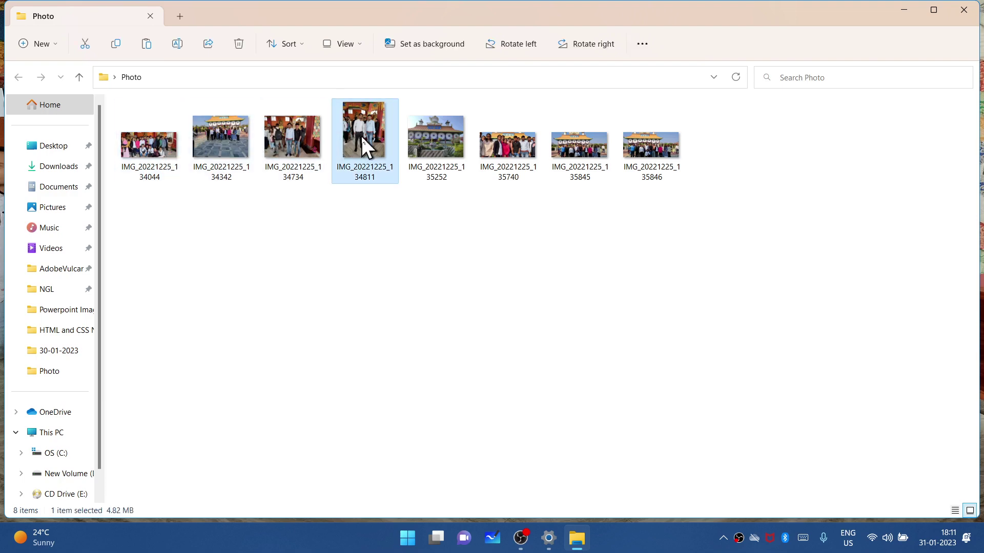
{"action": "left_click", "coordinate": [905, 9]}
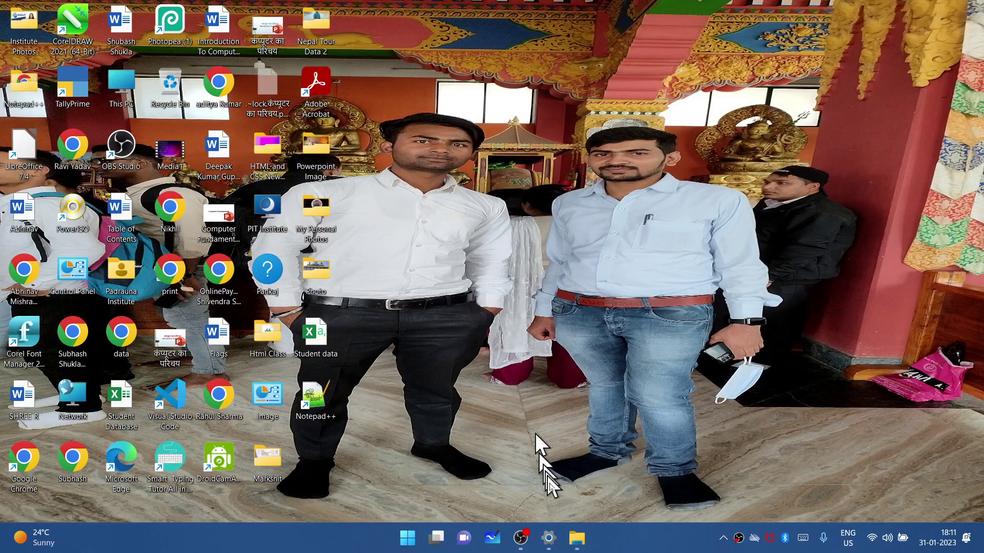
Choose the Photo folder on the Desktop as the slideshow's picture album and check the desktop
{"action": "left_click", "coordinate": [548, 538]}
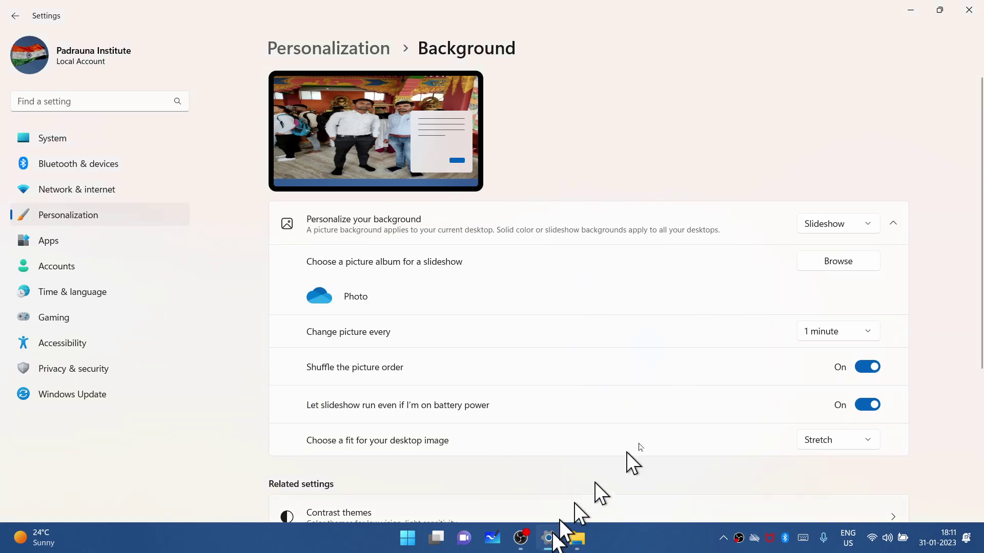
{"action": "left_click", "coordinate": [841, 263]}
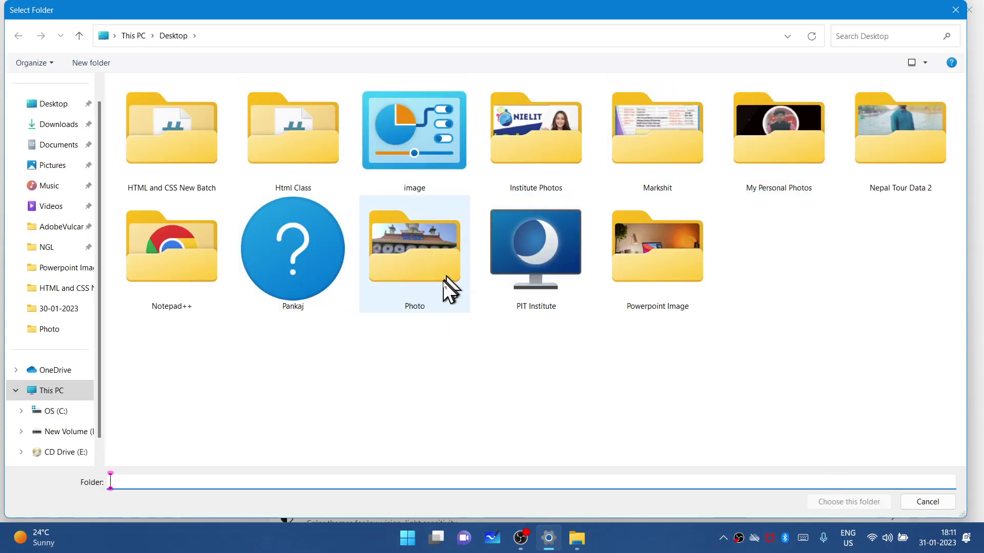
{"action": "left_click", "coordinate": [428, 263]}
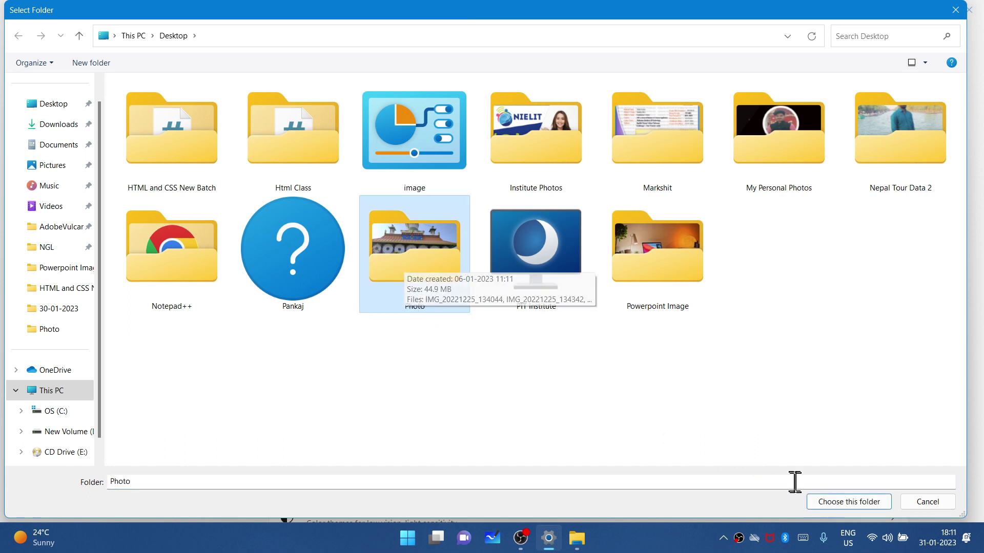
{"action": "left_click", "coordinate": [871, 503]}
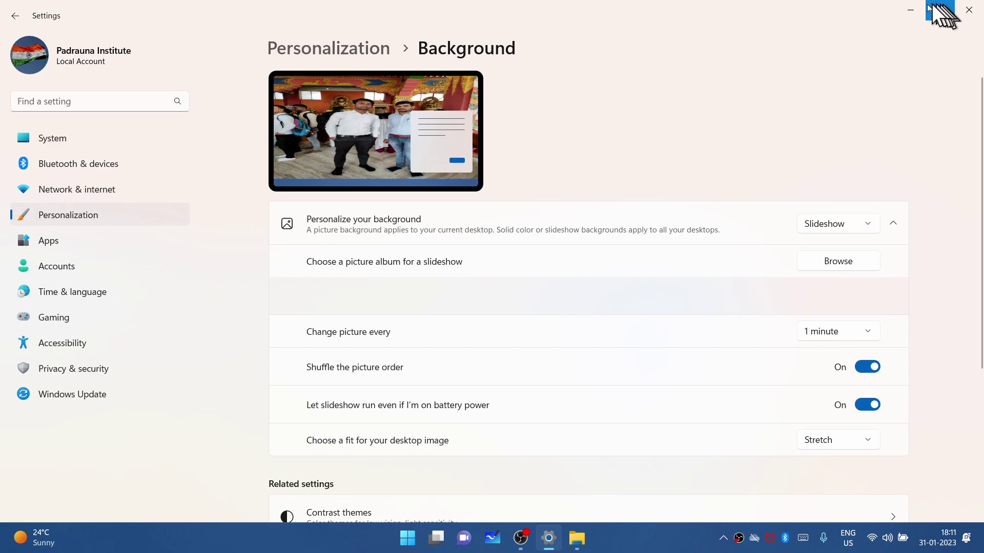
{"action": "left_click", "coordinate": [910, 10]}
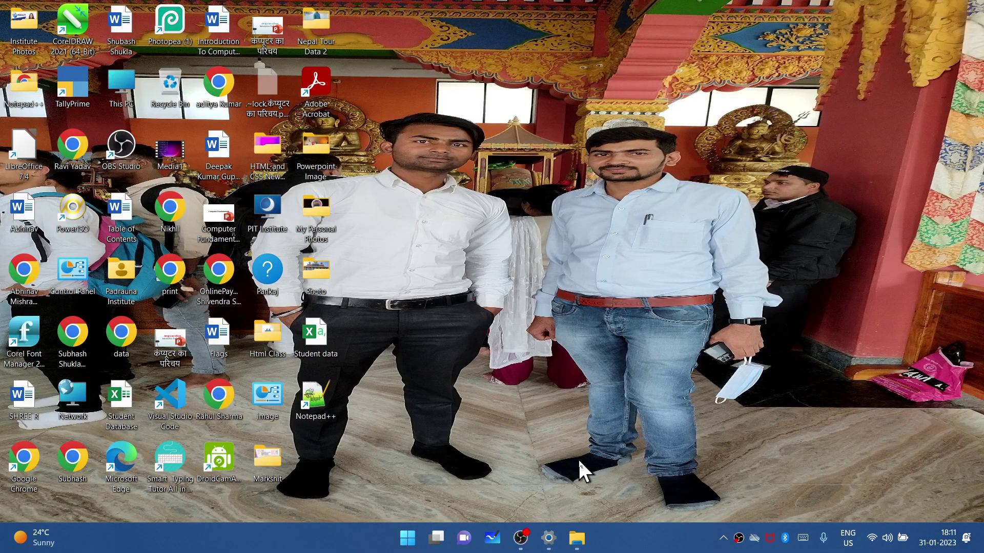
Set the Powerpoint Image folder as the slideshow's picture album and advance the desktop to its next background
{"action": "left_click", "coordinate": [548, 538]}
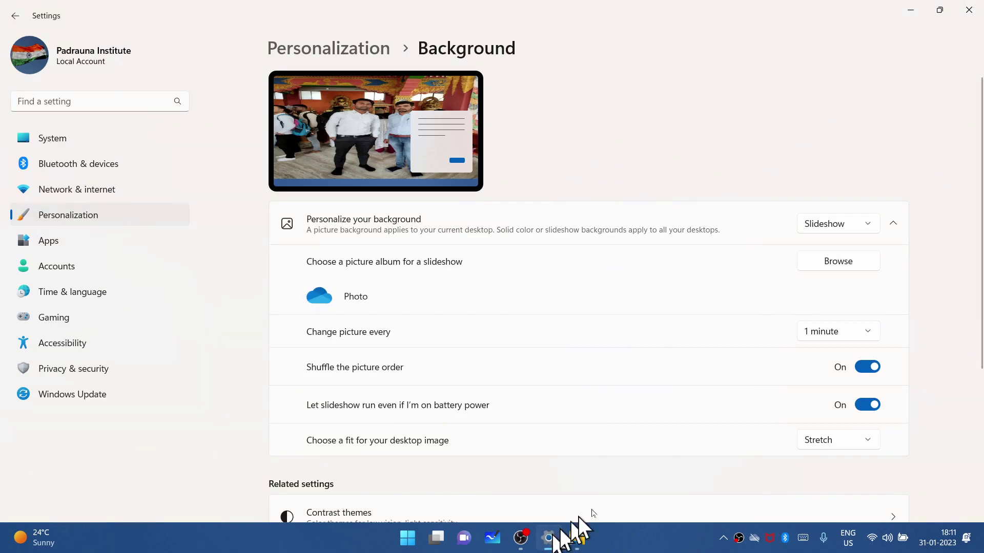
{"action": "left_click", "coordinate": [845, 267]}
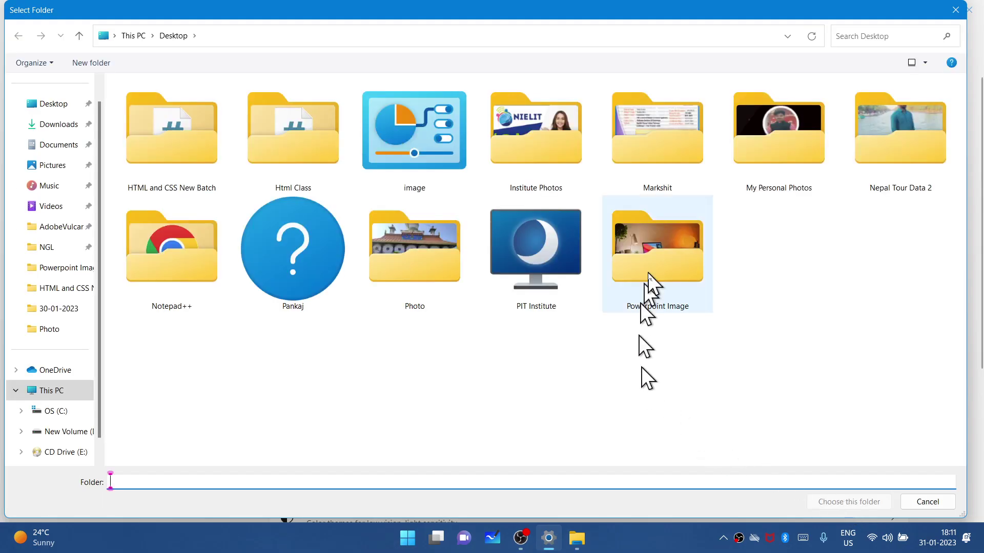
{"action": "left_click", "coordinate": [660, 278]}
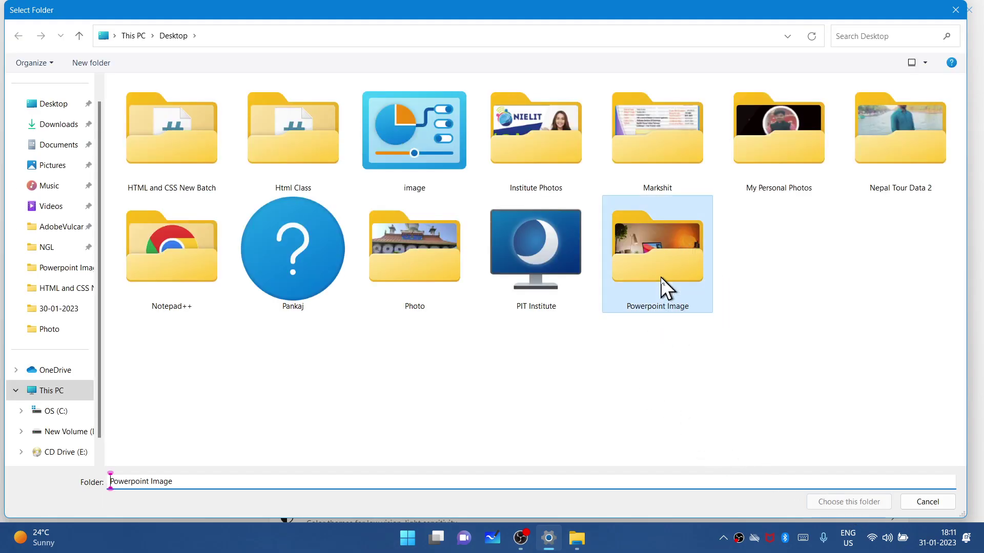
{"action": "left_click", "coordinate": [851, 503]}
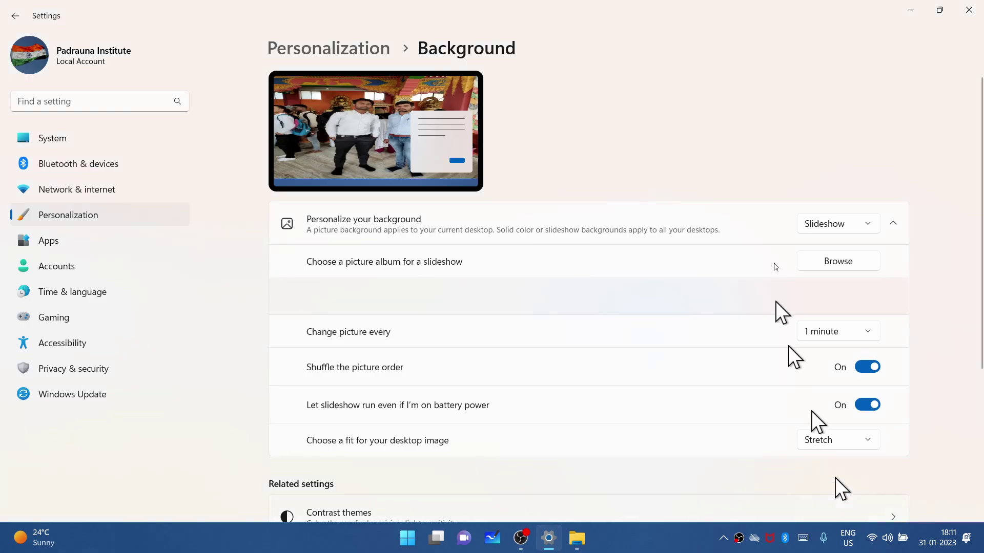
{"action": "left_click", "coordinate": [921, 10]}
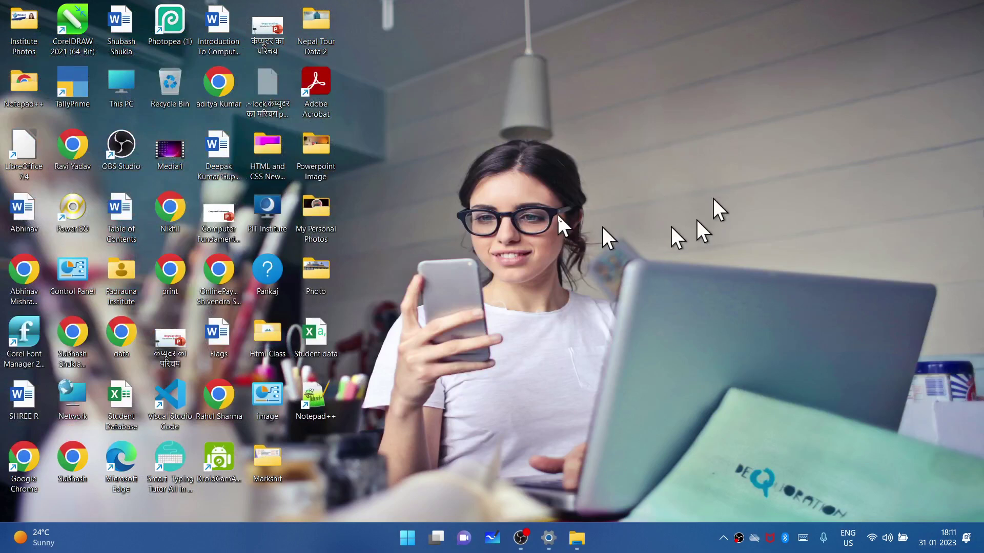
{"action": "right_click", "coordinate": [568, 180]}
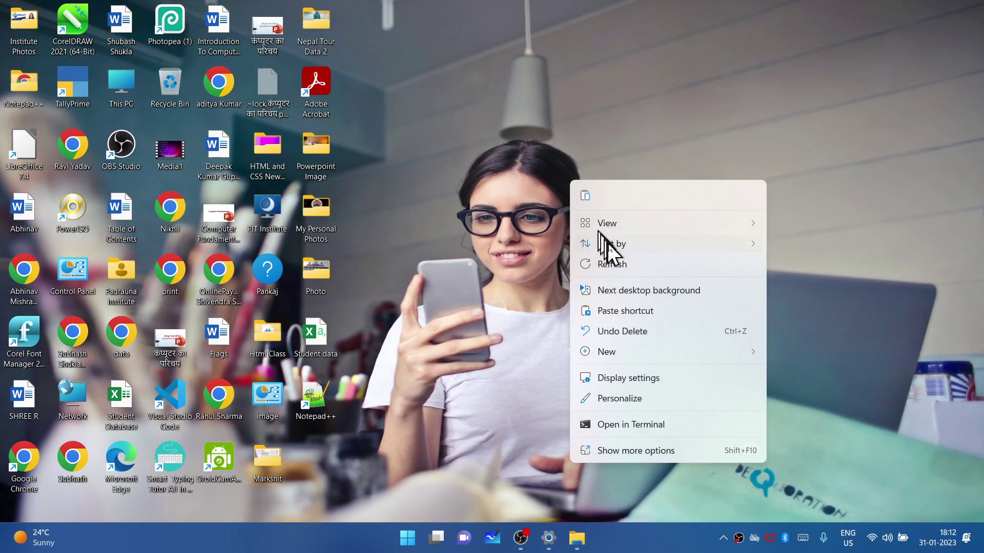
{"action": "left_click", "coordinate": [622, 290]}
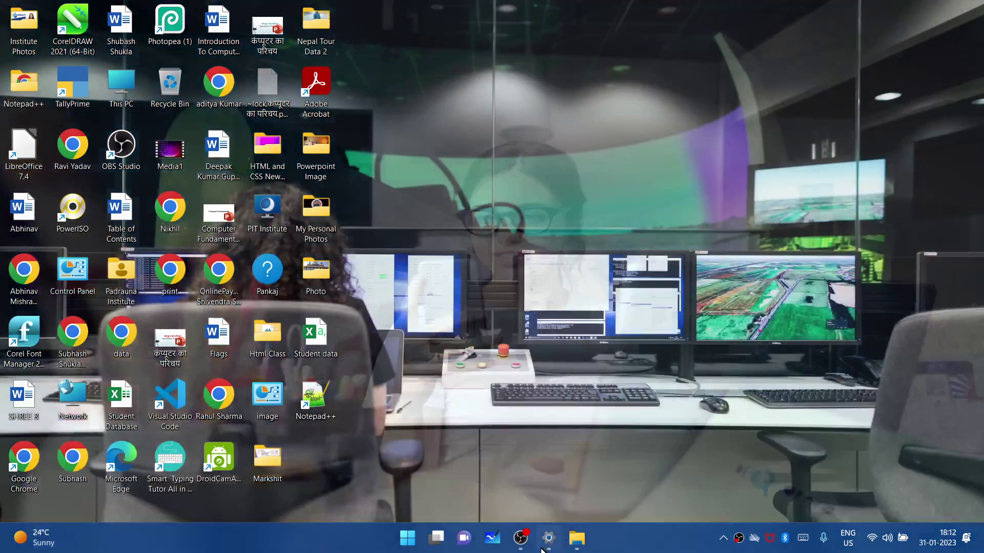
Review the interval choices for changing the slideshow picture, keep 1 minute, and check the desktop
{"action": "left_click", "coordinate": [548, 538]}
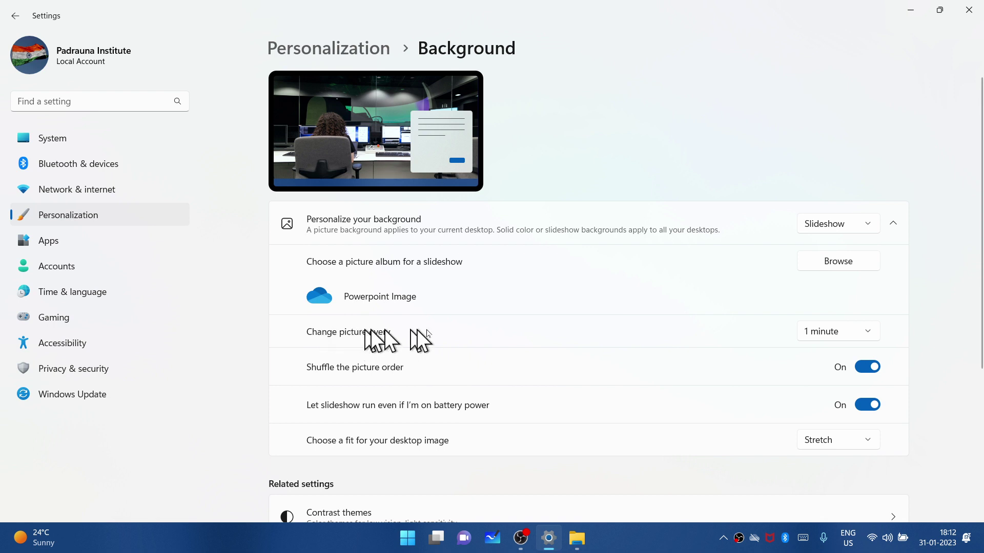
{"action": "left_click", "coordinate": [809, 333]}
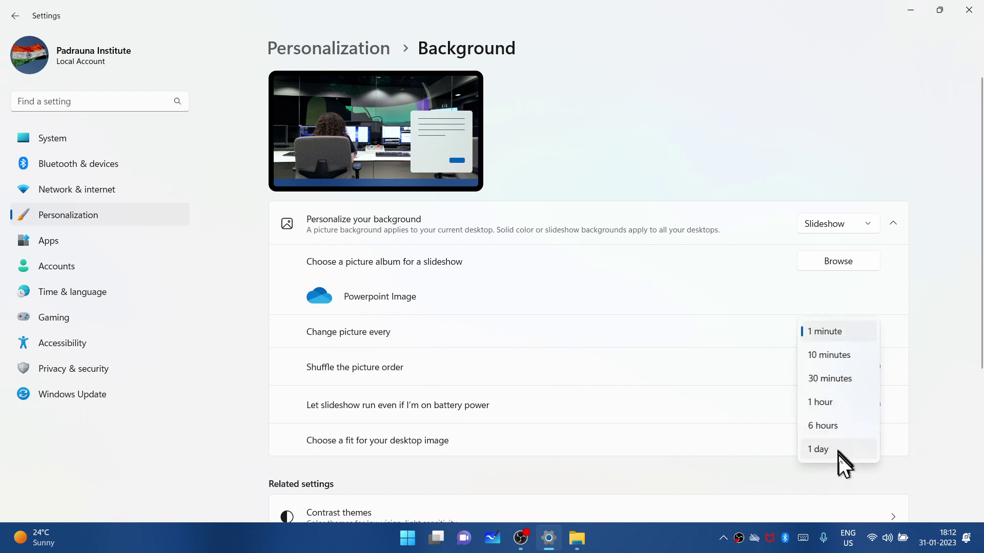
{"action": "left_click", "coordinate": [813, 334]}
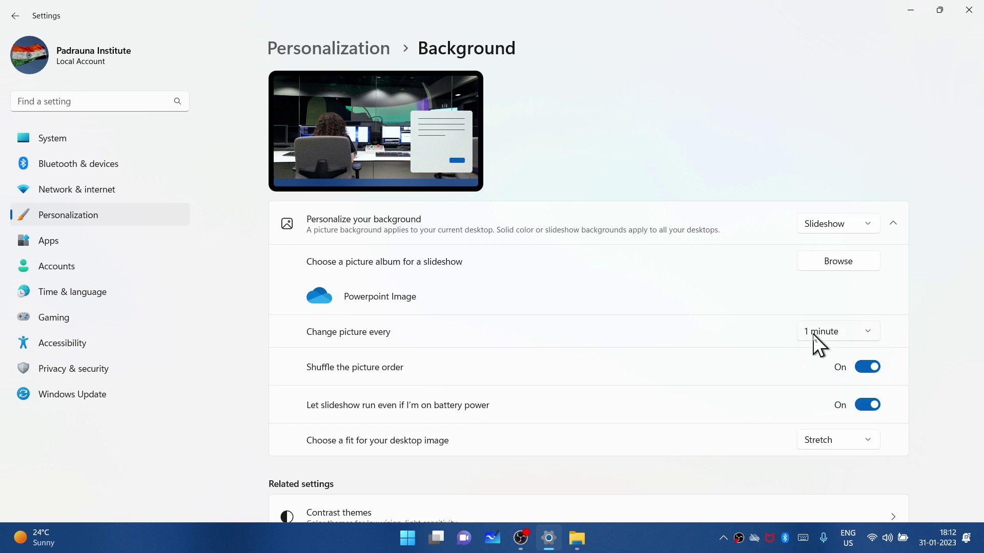
{"action": "left_click", "coordinate": [910, 10]}
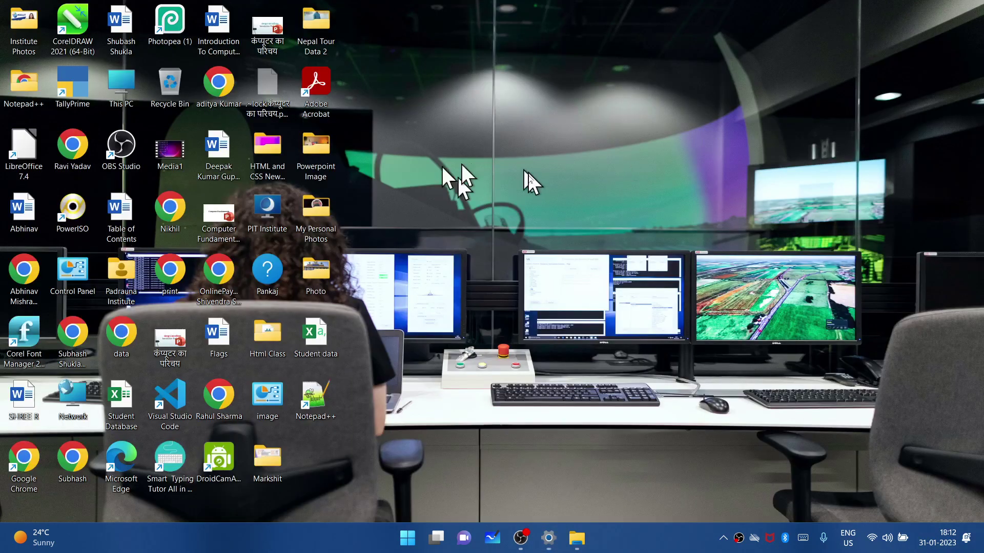
{"action": "left_click", "coordinate": [548, 538]}
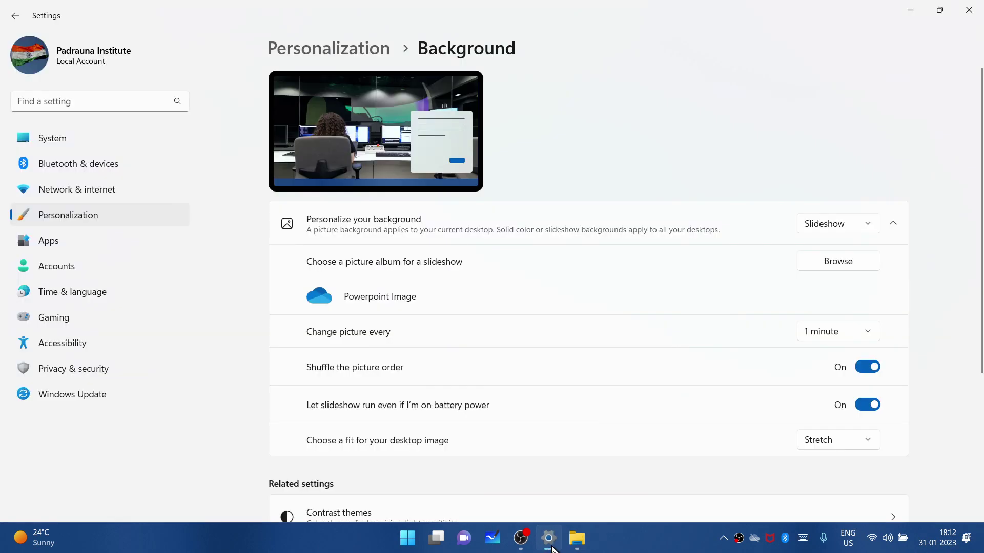
{"action": "left_click", "coordinate": [910, 10]}
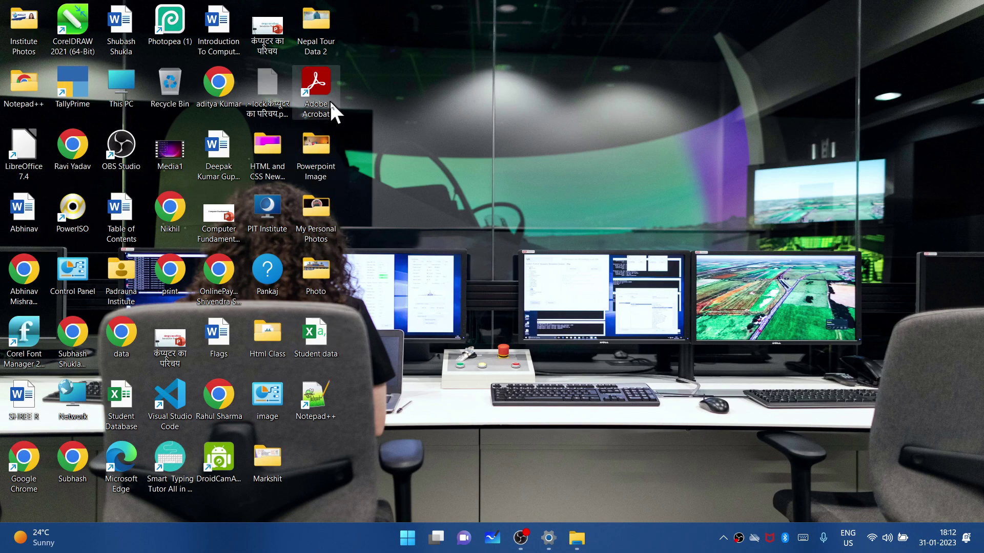
Open the Powerpoint Image folder on the desktop, look through its pictures and close the folder
{"action": "double_click", "coordinate": [324, 159]}
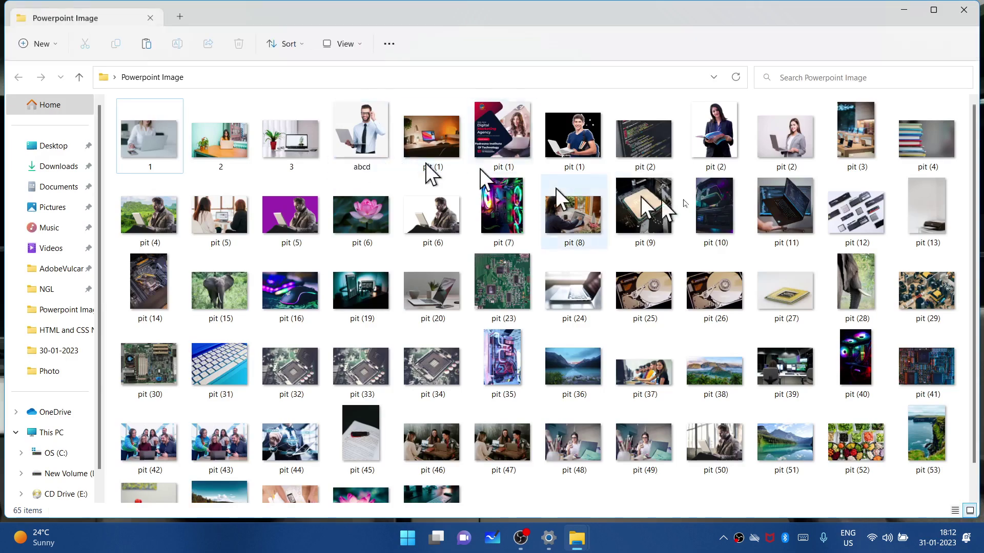
{"action": "scroll", "coordinate": [220, 179], "scroll_direction": "down", "scroll_amount": 1}
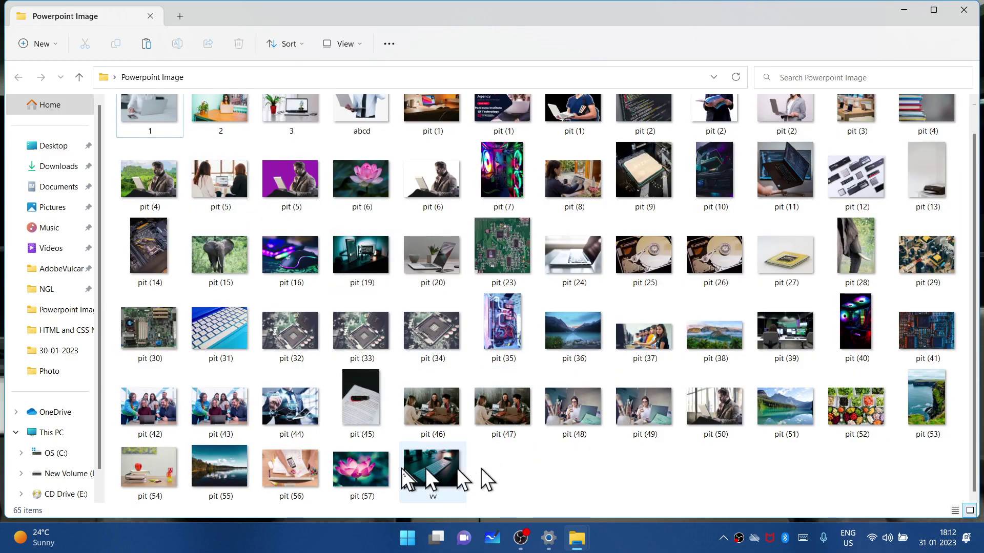
{"action": "scroll", "coordinate": [636, 459], "scroll_direction": "up", "scroll_amount": 1}
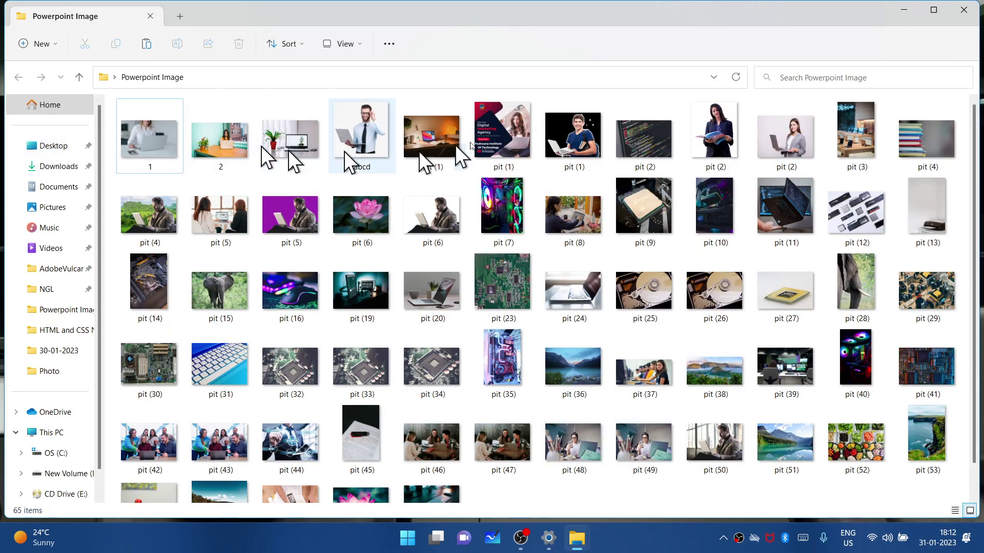
{"action": "left_click", "coordinate": [975, 8]}
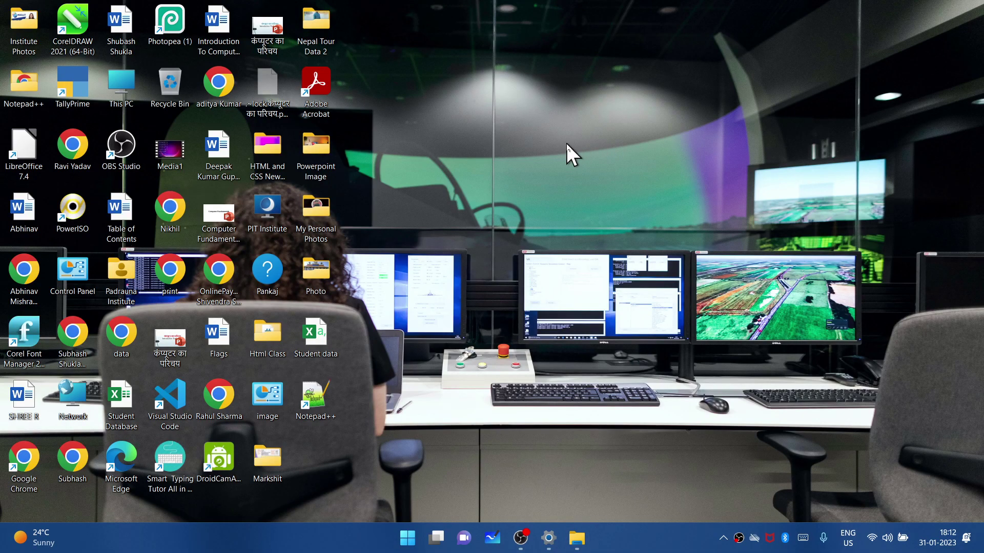
Reopen the Powerpoint Image folder and select its first picture, the last picture vv, and the first picture again
{"action": "double_click", "coordinate": [314, 153]}
{"action": "left_click", "coordinate": [150, 153]}
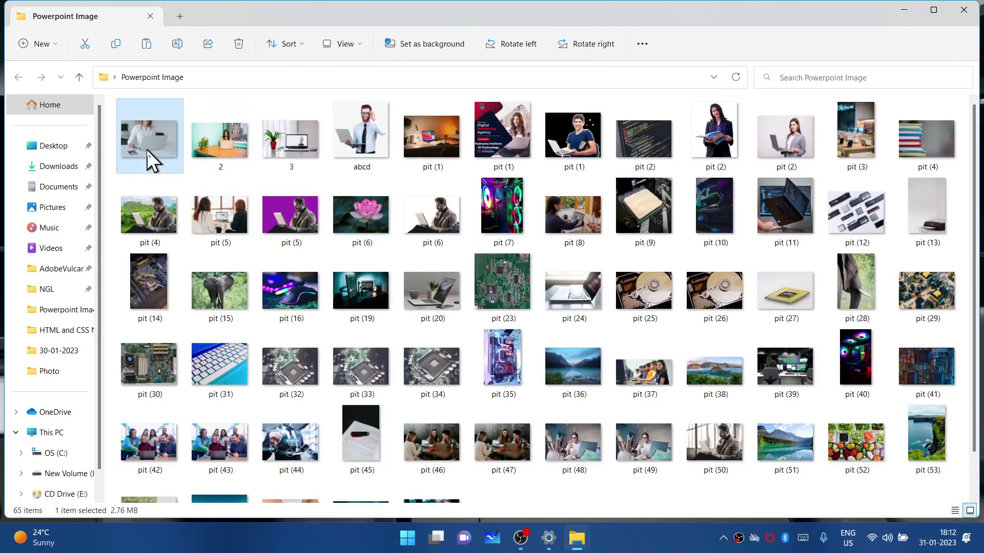
{"action": "scroll", "coordinate": [268, 209], "scroll_direction": "down", "scroll_amount": 2}
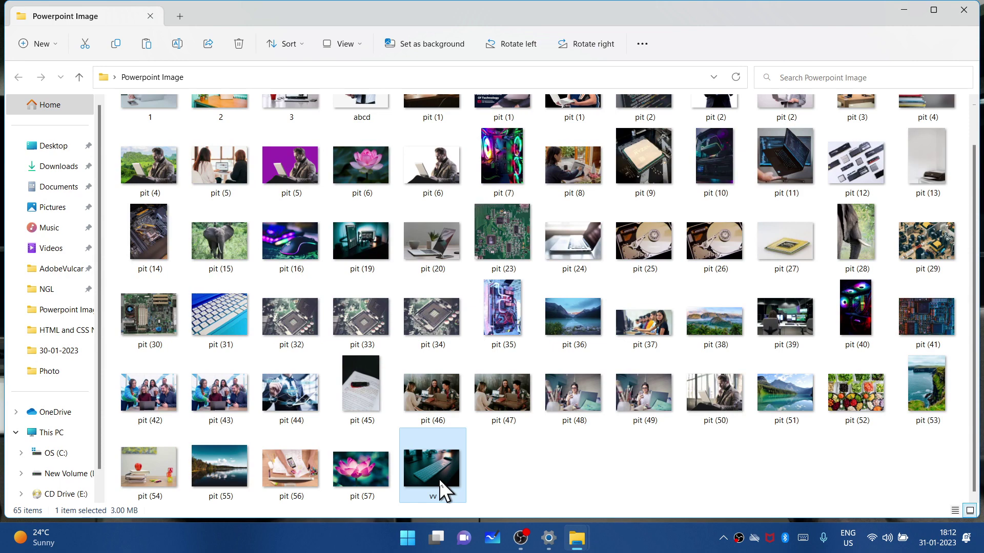
{"action": "scroll", "coordinate": [436, 476], "scroll_direction": "up", "scroll_amount": 1}
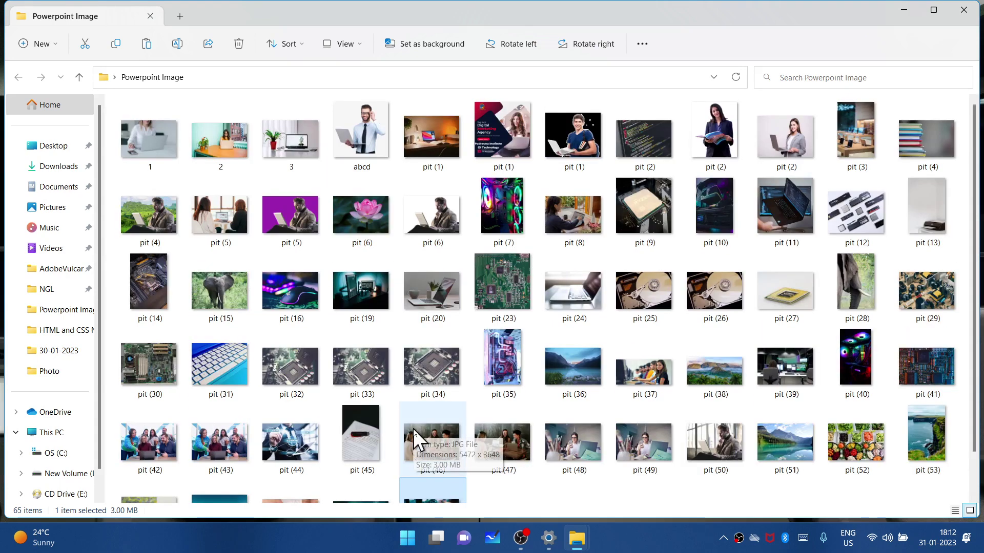
{"action": "left_click", "coordinate": [132, 139]}
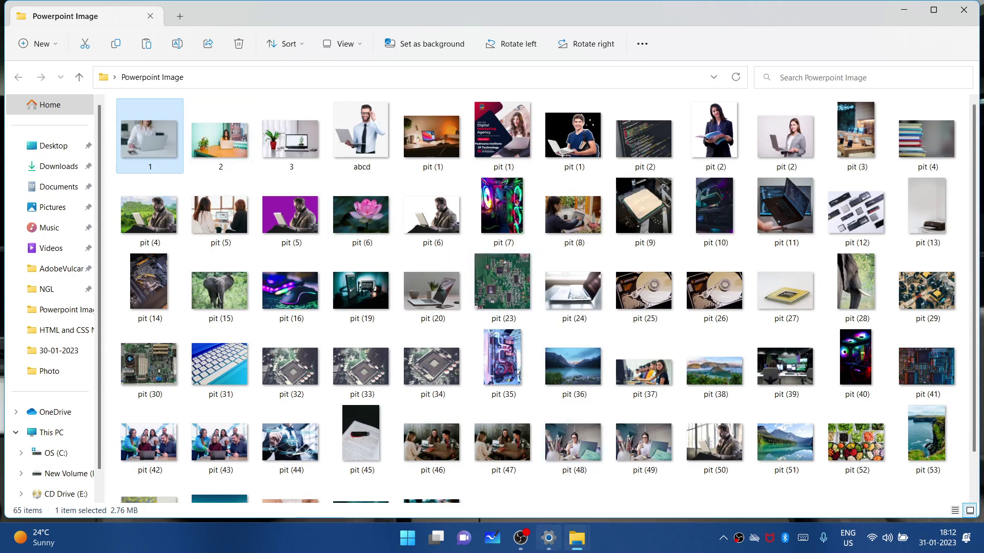
Return to the background settings and toggle the slideshow's shuffle and battery power options, leaving both on
{"action": "left_click", "coordinate": [552, 548]}
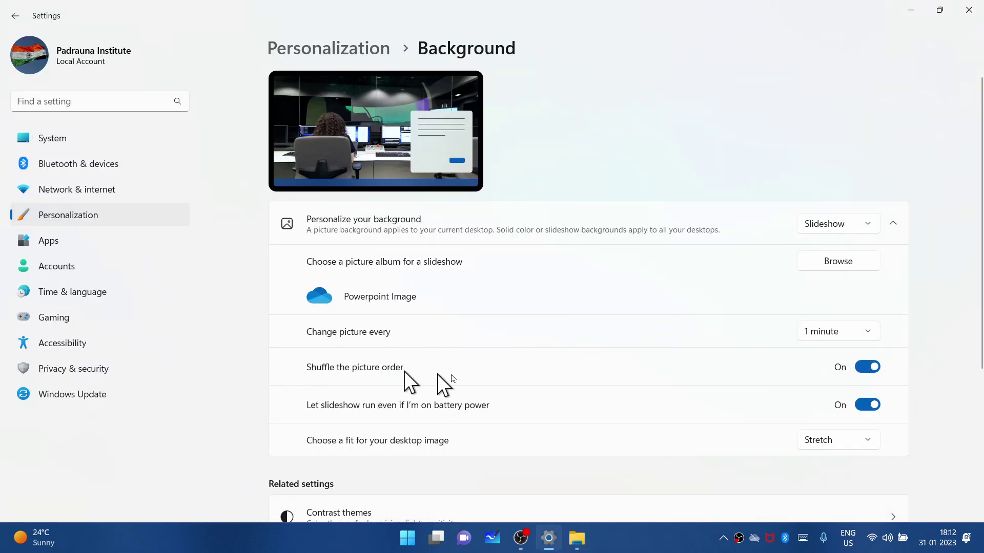
{"action": "left_click", "coordinate": [873, 368]}
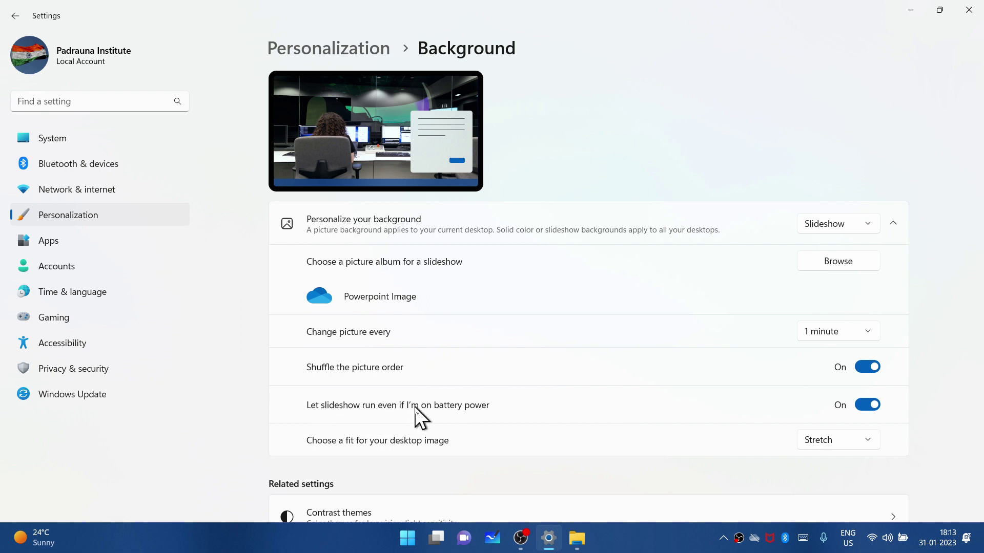
{"action": "left_click", "coordinate": [875, 407]}
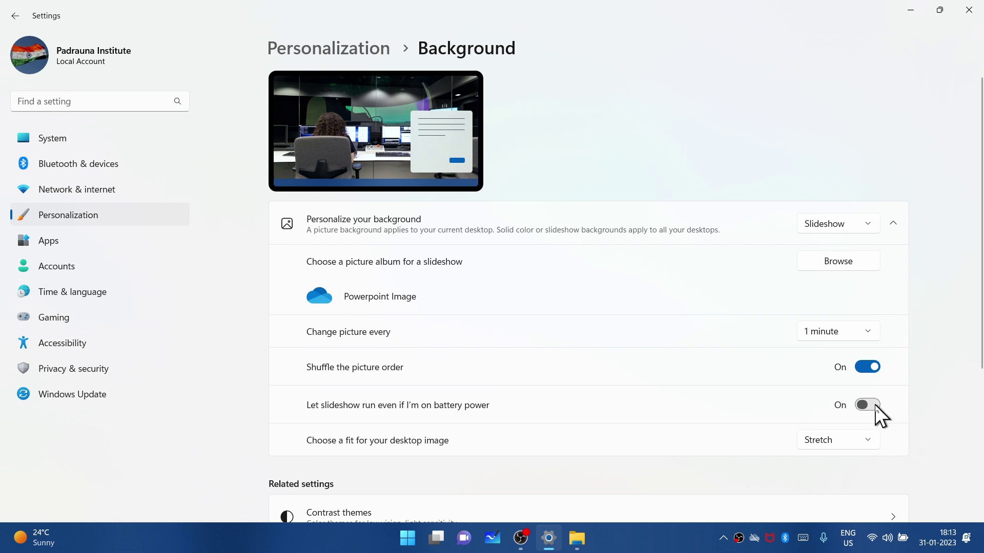
Restore the Settings window to a smaller size, close the Powerpoint Image folder and reposition Settings over the desktop
{"action": "left_click", "coordinate": [939, 11]}
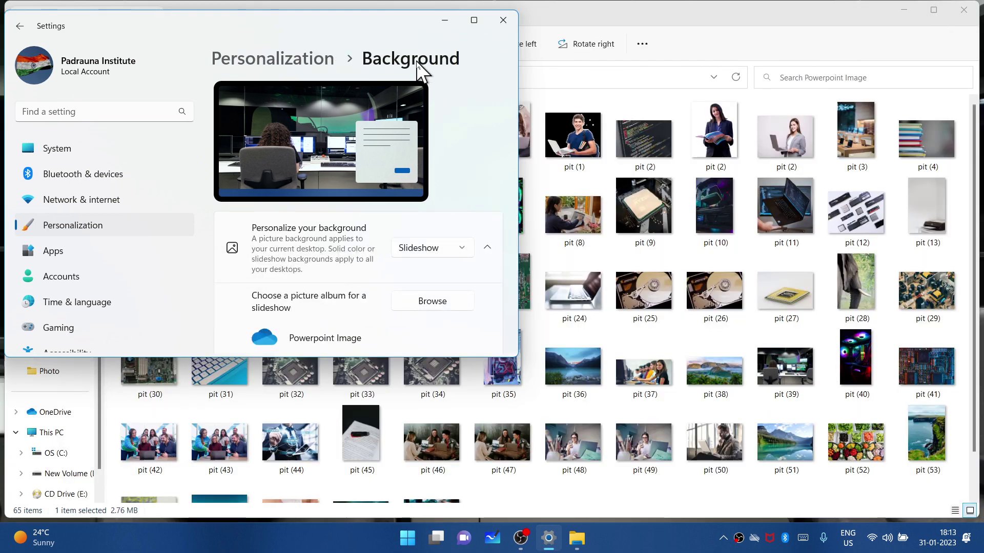
{"action": "left_click", "coordinate": [973, 7]}
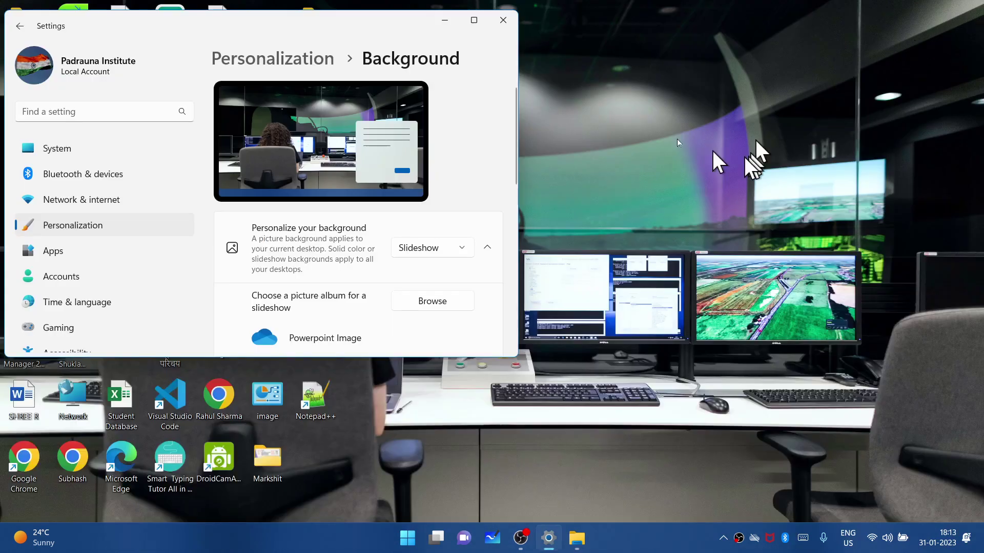
{"action": "left_click_drag", "start_coordinate": [356, 26], "coordinate": [914, 66]}
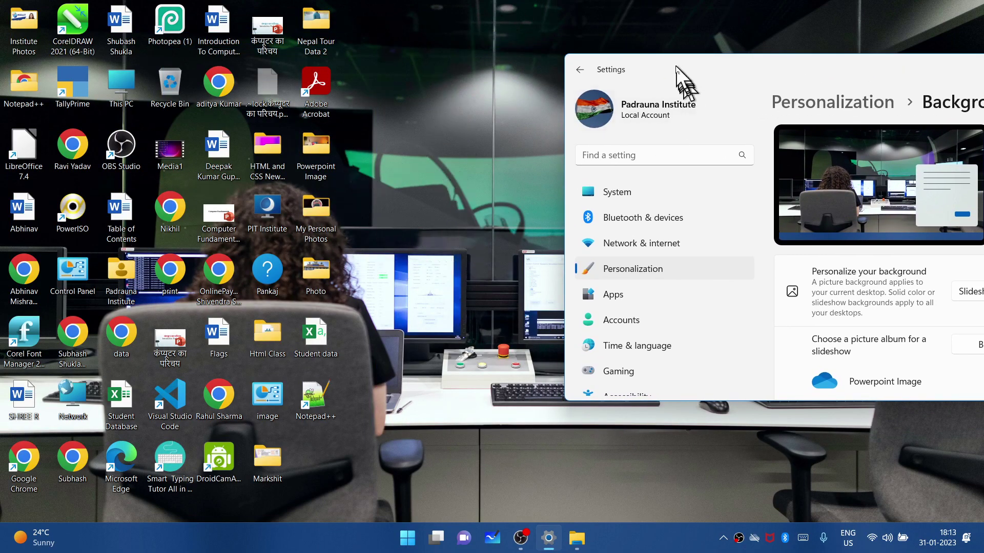
{"action": "left_click_drag", "start_coordinate": [684, 72], "coordinate": [264, 50]}
Set the desktop image fit to Fit and move the Settings window aside to expose the background
{"action": "scroll", "coordinate": [579, 271], "scroll_direction": "down", "scroll_amount": 5}
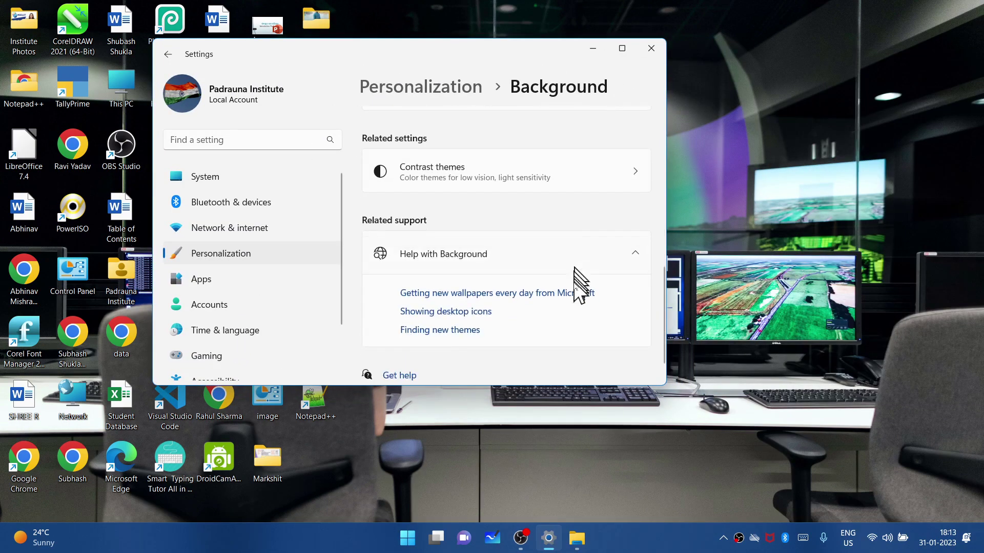
{"action": "scroll", "coordinate": [587, 210], "scroll_direction": "up", "scroll_amount": 3}
{"action": "left_click", "coordinate": [583, 233]}
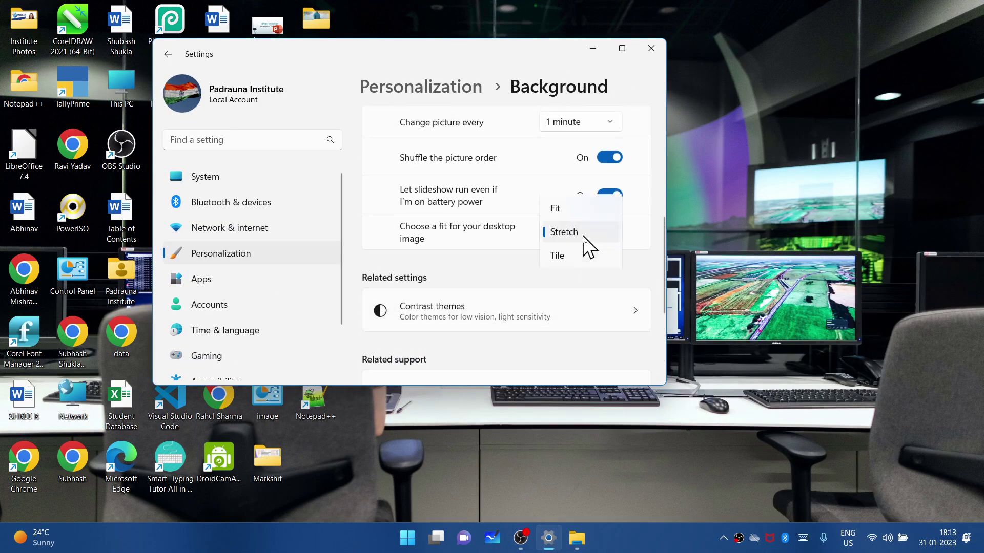
{"action": "left_click", "coordinate": [574, 209]}
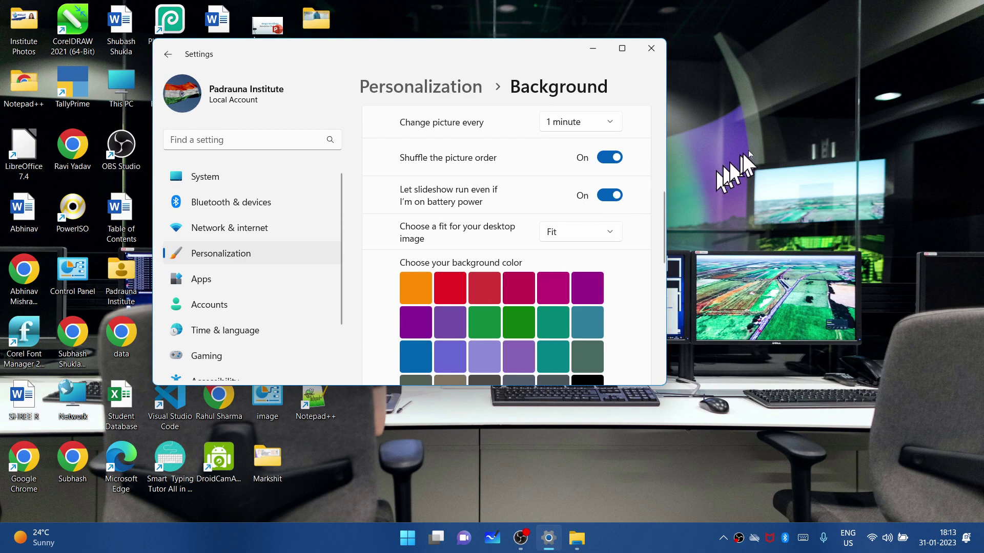
{"action": "left_click_drag", "start_coordinate": [361, 52], "coordinate": [638, 61]}
Try the Fill fit and the Tile fit for the desktop image
{"action": "left_click", "coordinate": [841, 239]}
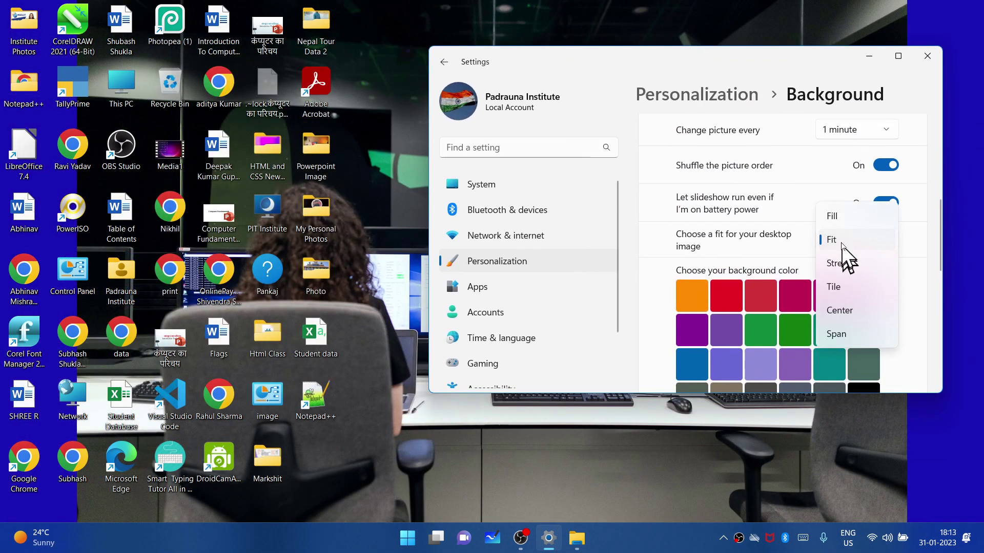
{"action": "left_click", "coordinate": [843, 215]}
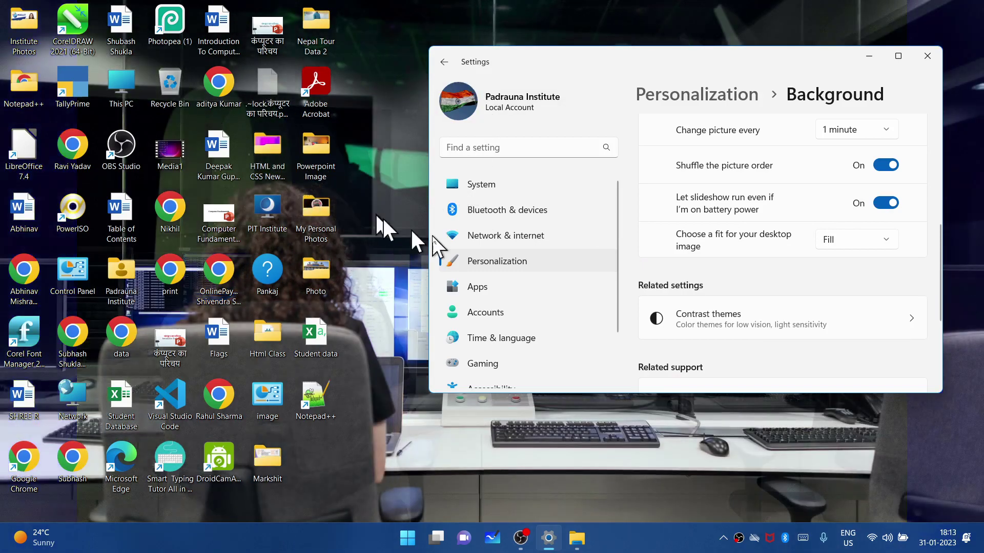
{"action": "left_click", "coordinate": [862, 243]}
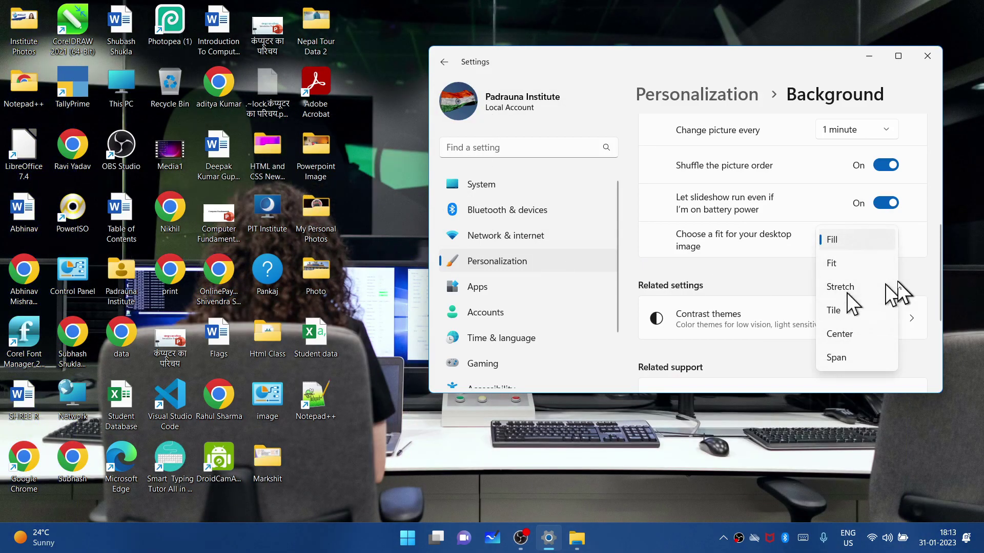
{"action": "left_click", "coordinate": [866, 315]}
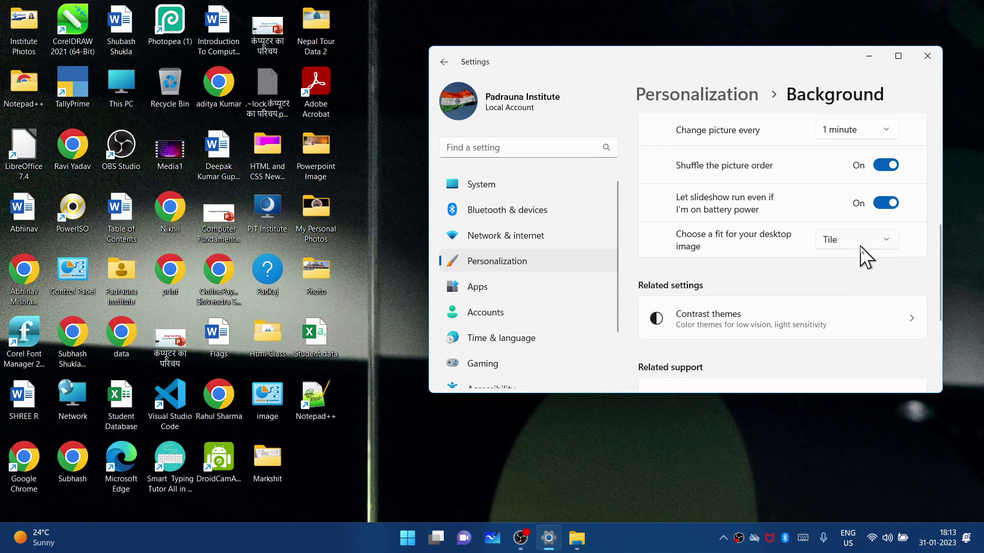
Set the desktop image fit to Stretch and maximize the Settings window
{"action": "left_click", "coordinate": [857, 245]}
{"action": "left_click", "coordinate": [852, 211]}
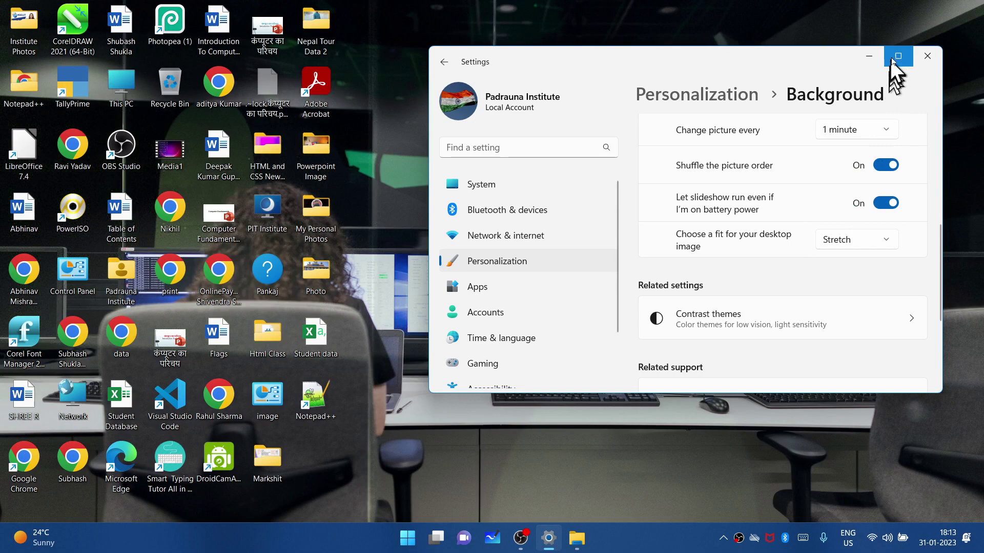
{"action": "left_click", "coordinate": [899, 56]}
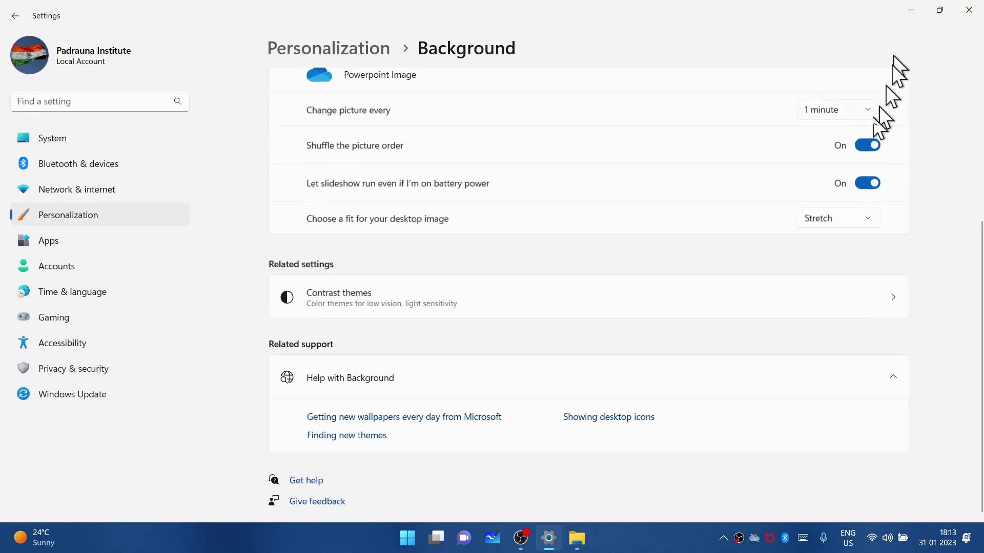
Switch the background type to Windows spotlight, check the desktop, and keep Windows spotlight selected
{"action": "scroll", "coordinate": [699, 208], "scroll_direction": "up", "scroll_amount": 4}
{"action": "left_click", "coordinate": [819, 226]}
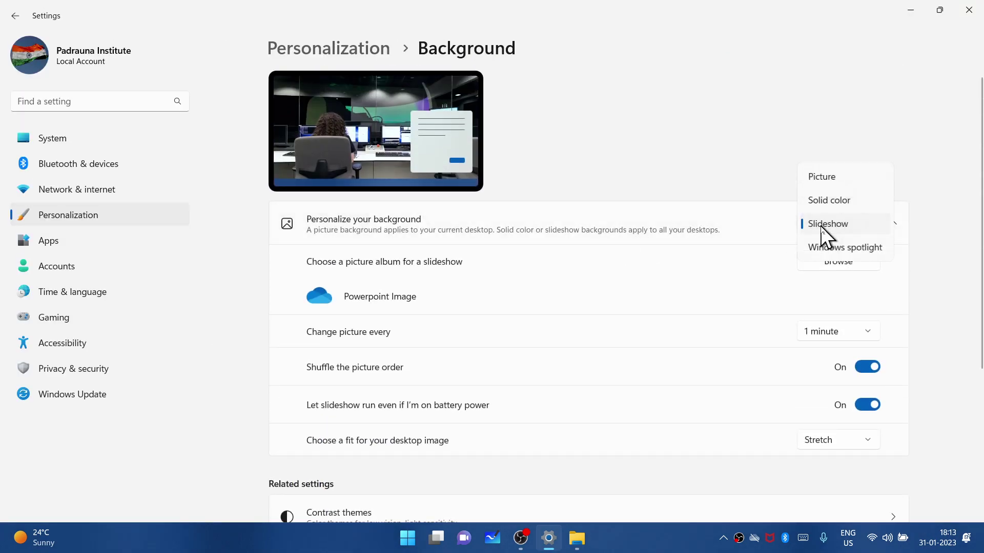
{"action": "left_click", "coordinate": [839, 249]}
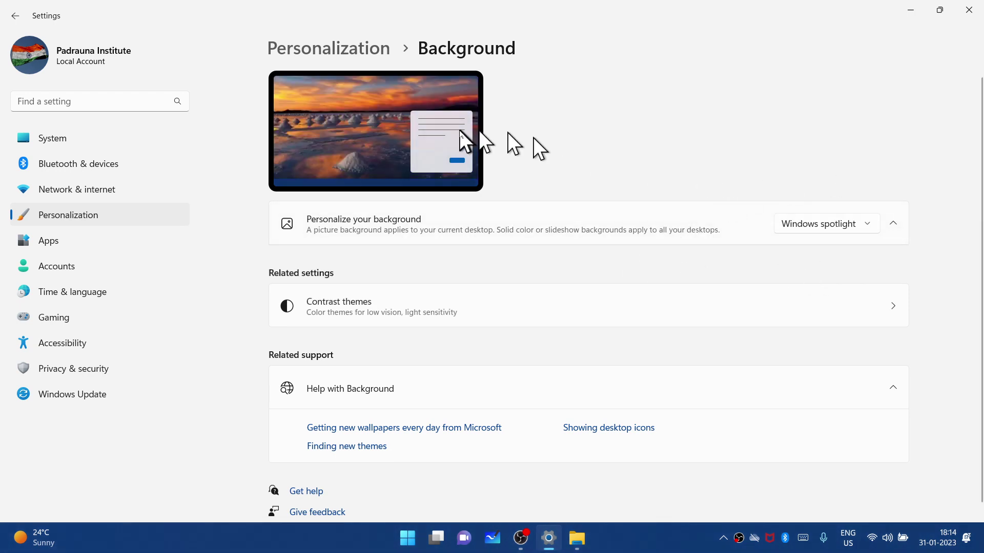
{"action": "left_click", "coordinate": [911, 13]}
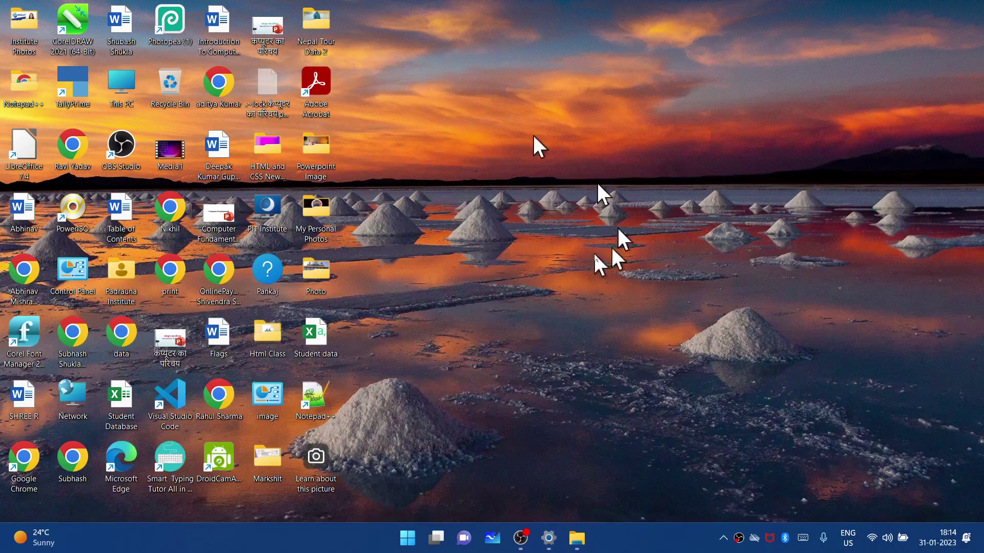
{"action": "left_click", "coordinate": [549, 538]}
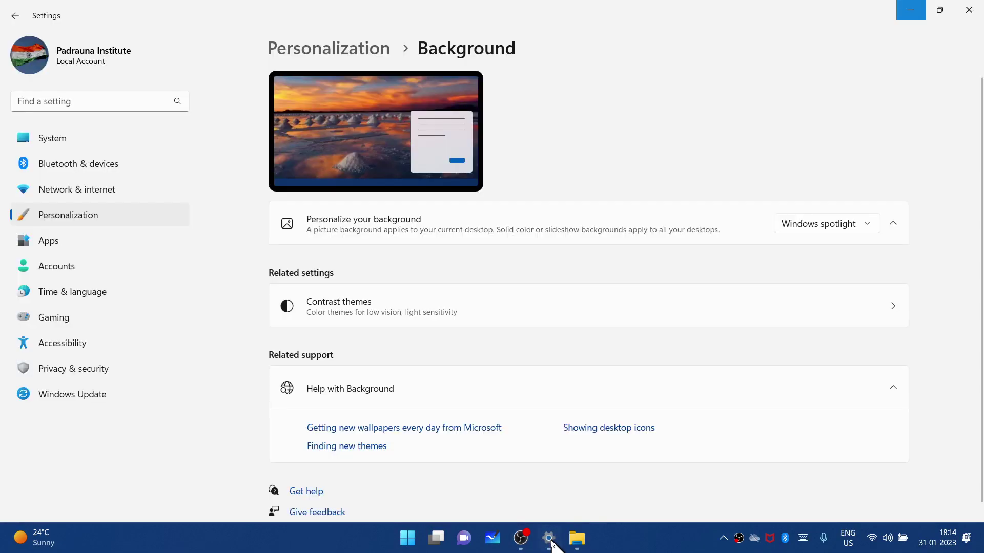
{"action": "left_click", "coordinate": [841, 223]}
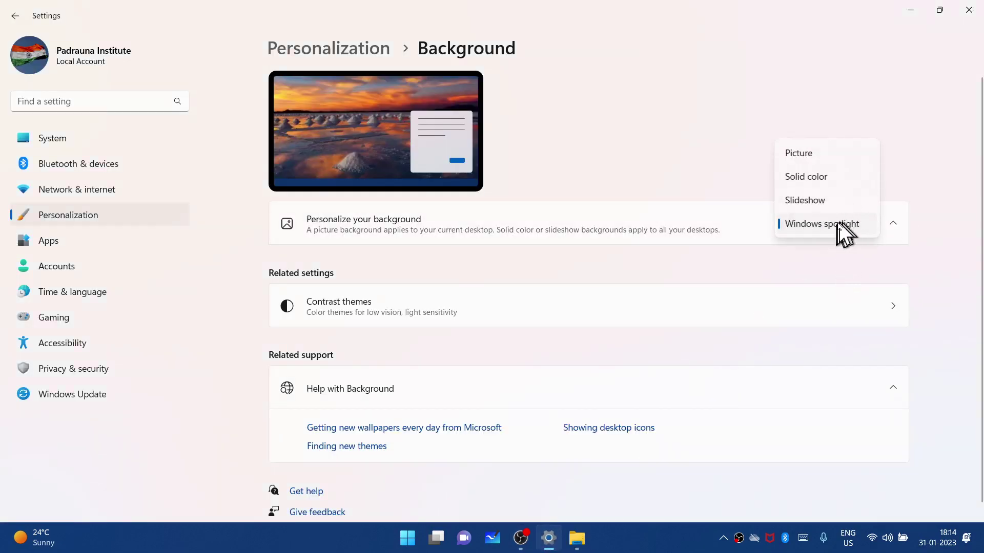
{"action": "left_click", "coordinate": [836, 224]}
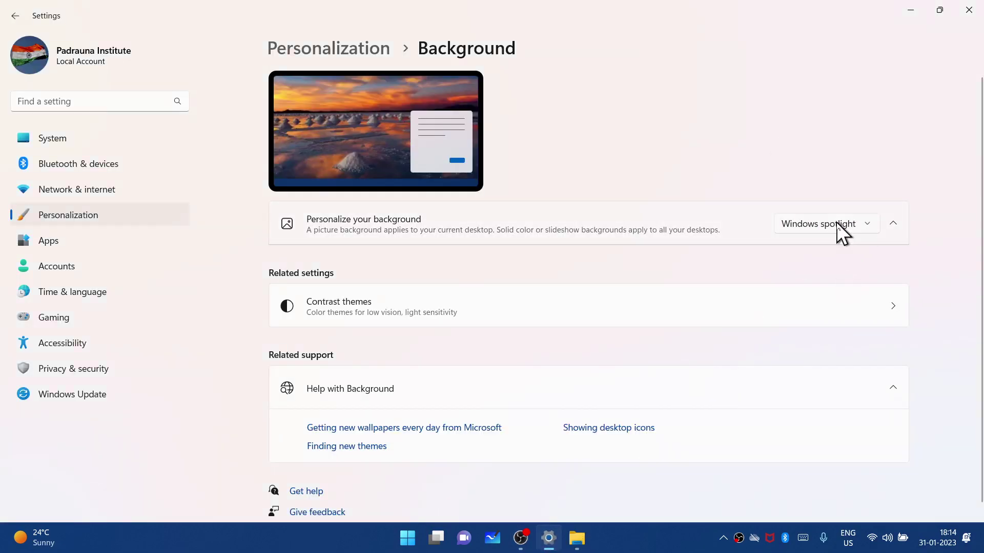
Close Settings and open the Powerpoint Image folder on the desktop
{"action": "left_click", "coordinate": [980, 16]}
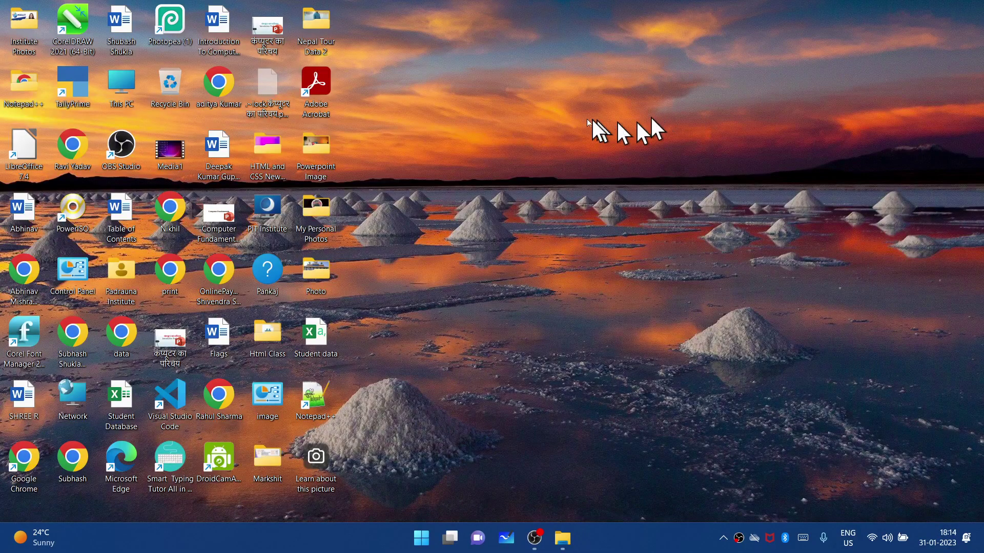
{"action": "left_click", "coordinate": [331, 143]}
{"action": "double_click", "coordinate": [328, 145]}
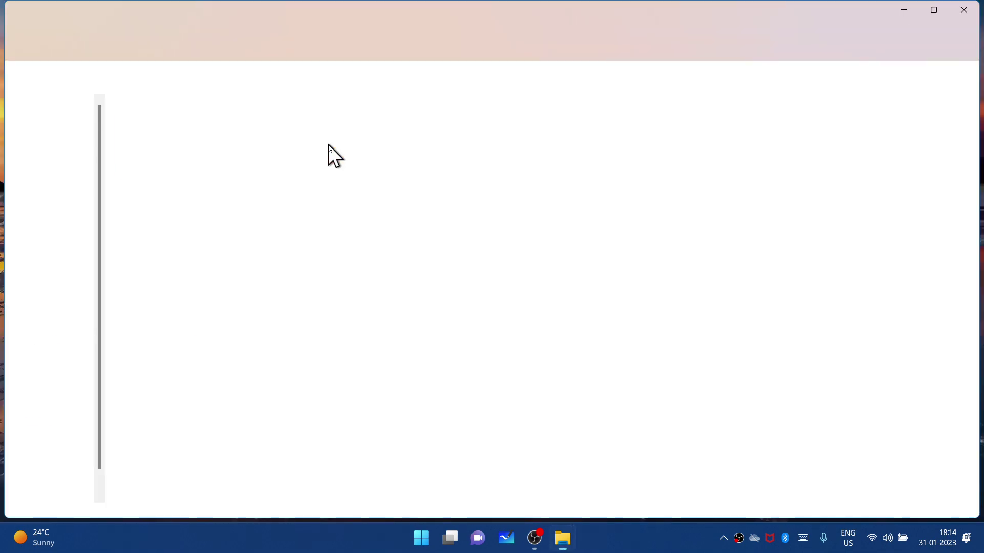
Check the standard and extended file actions of the picture pit (2) next to pit (3) for a desktop background option
{"action": "right_click", "coordinate": [791, 143]}
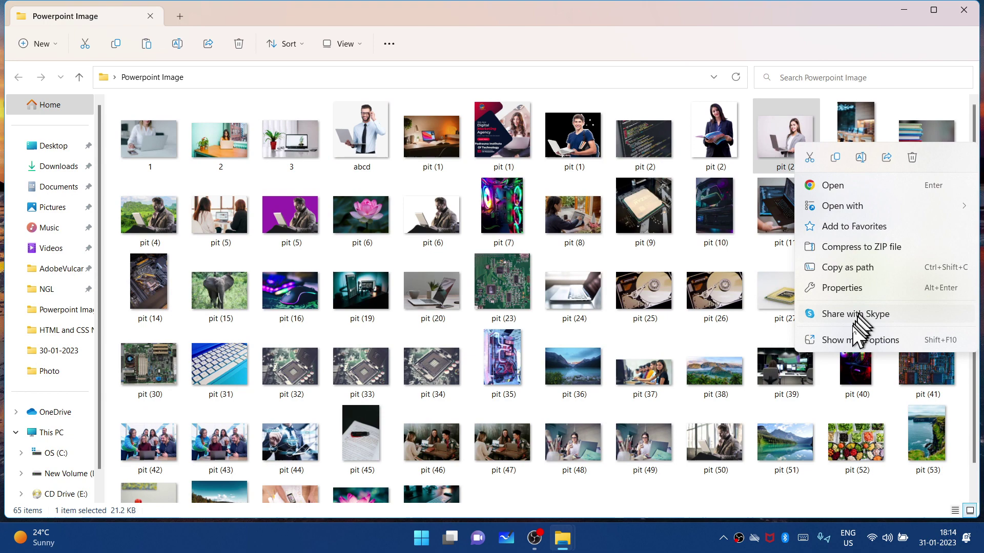
{"action": "left_click", "coordinate": [786, 125]}
{"action": "right_click", "coordinate": [786, 125]}
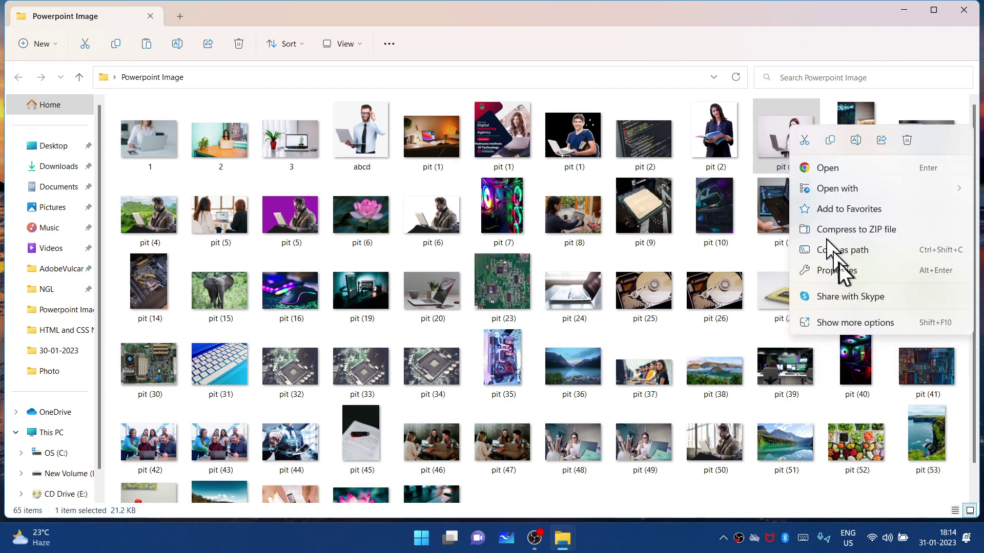
{"action": "left_click", "coordinate": [885, 331]}
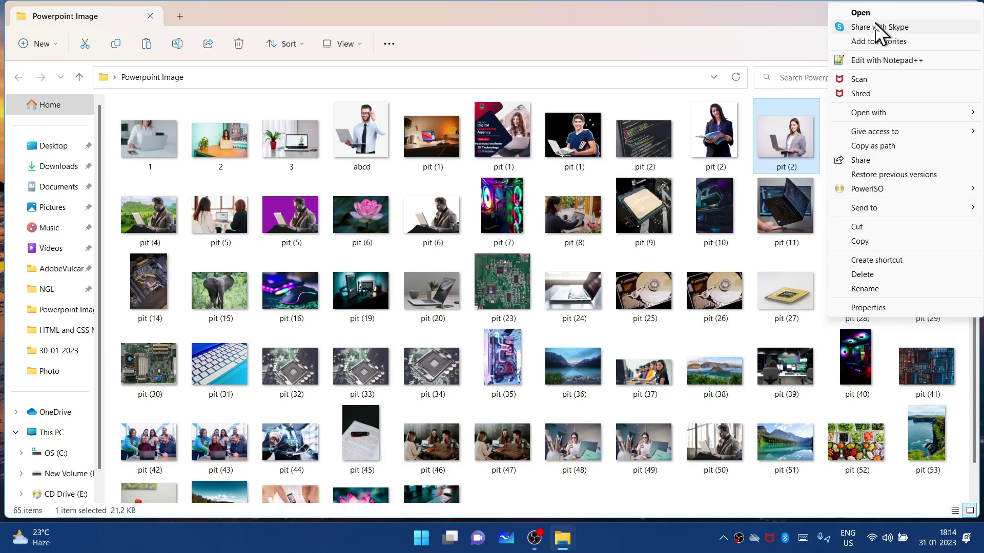
{"action": "left_click", "coordinate": [161, 139]}
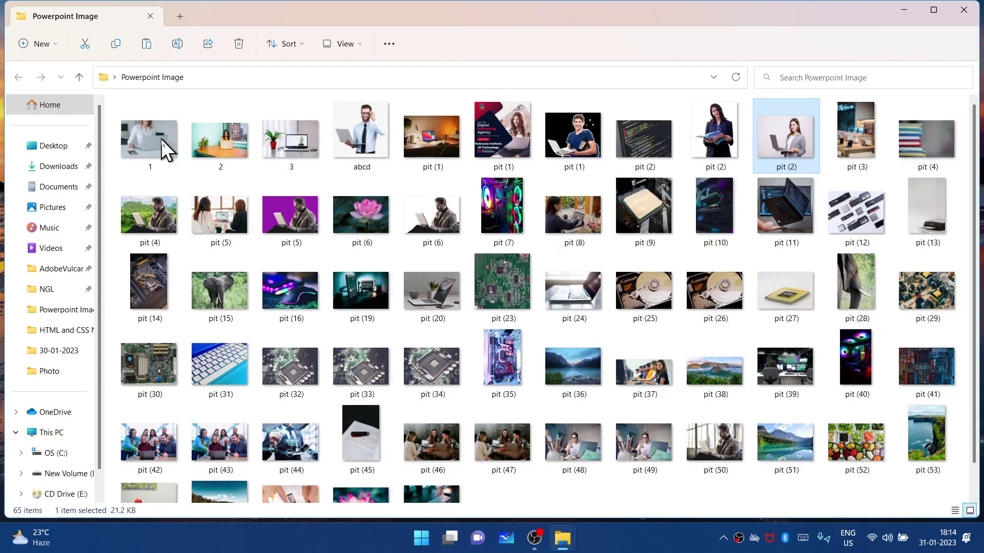
Compare the file actions offered for picture 1 with those for the picture pit (2) next to pit (3)
{"action": "left_click", "coordinate": [161, 139]}
{"action": "right_click", "coordinate": [161, 139]}
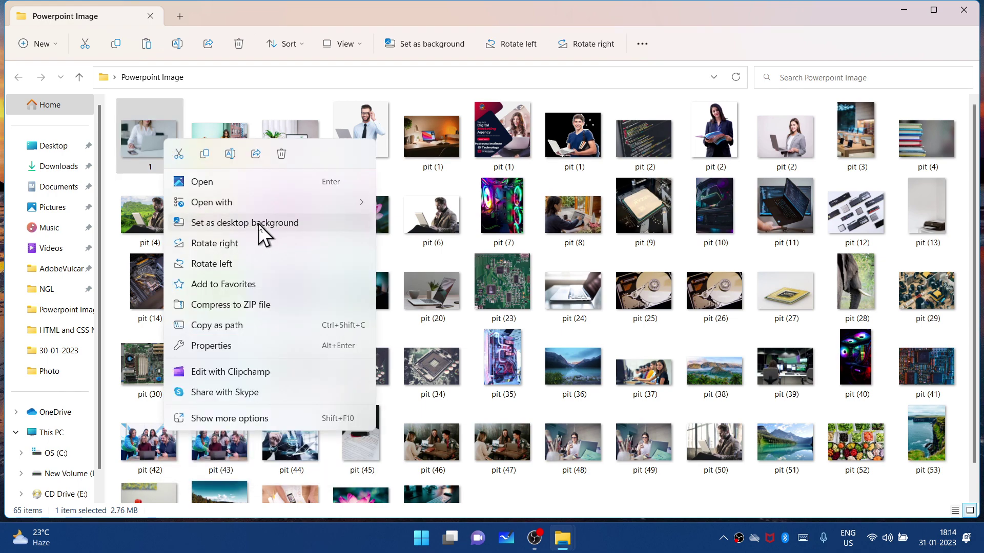
{"action": "left_click", "coordinate": [804, 144]}
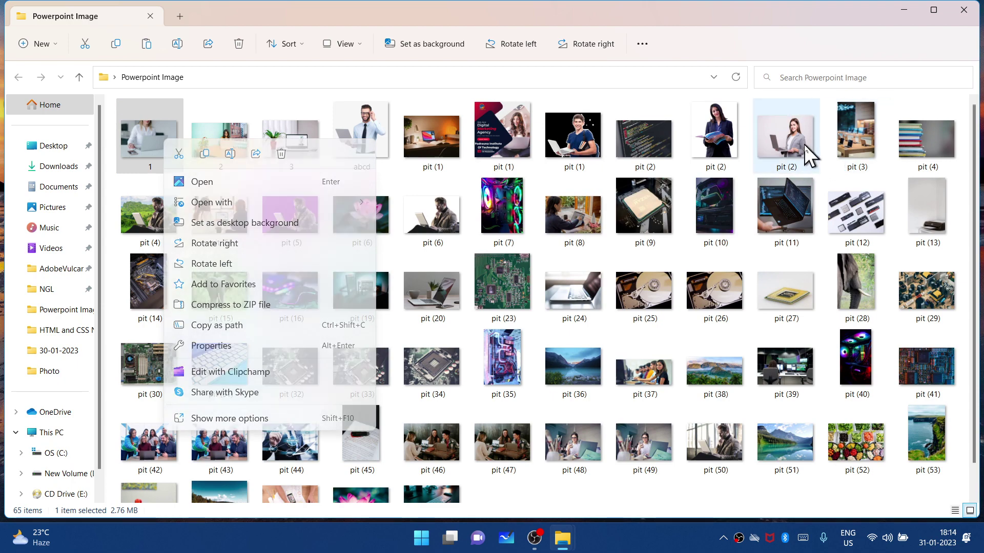
{"action": "right_click", "coordinate": [804, 145]}
{"action": "left_click", "coordinate": [372, 142]}
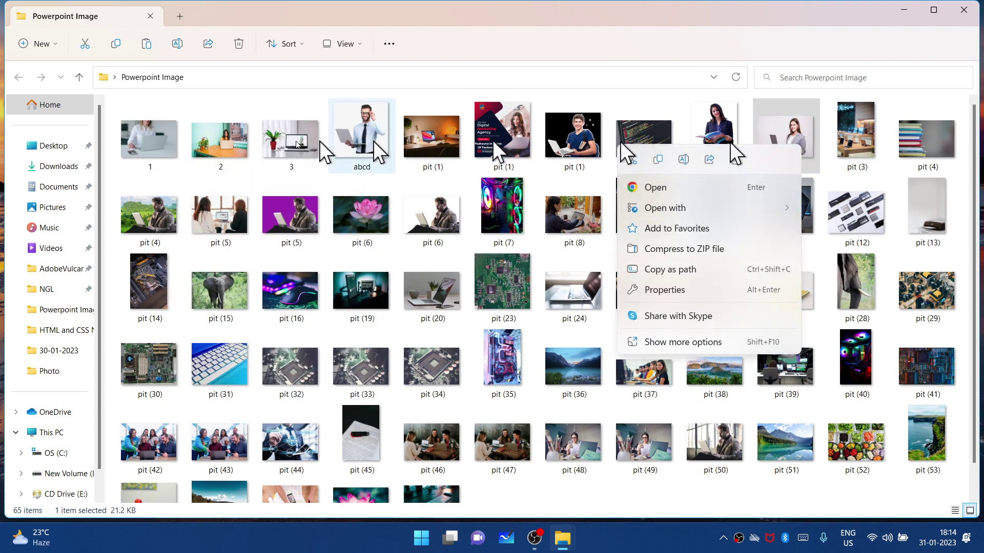
Set picture 1 as the desktop background and close the folder window to expose the desktop
{"action": "left_click", "coordinate": [145, 139]}
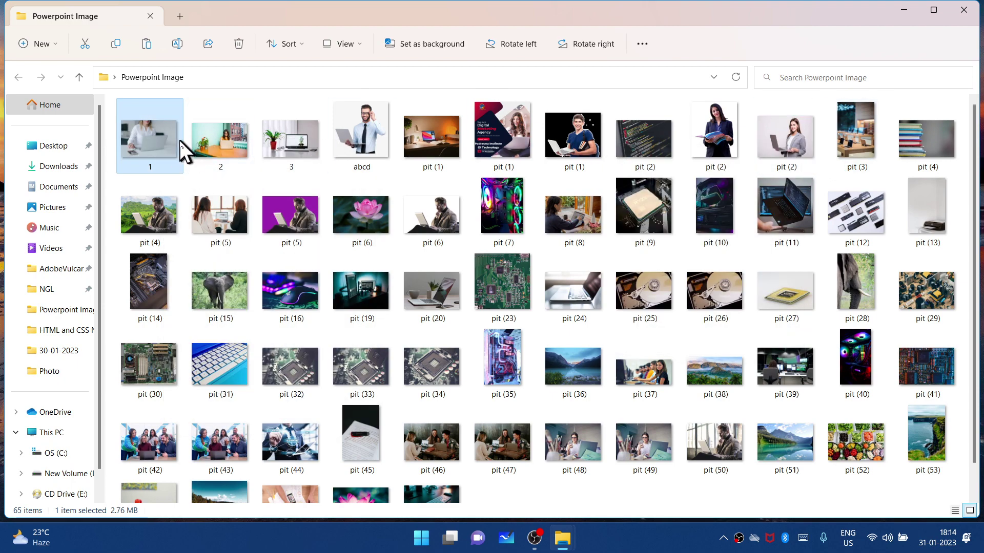
{"action": "right_click", "coordinate": [142, 128]}
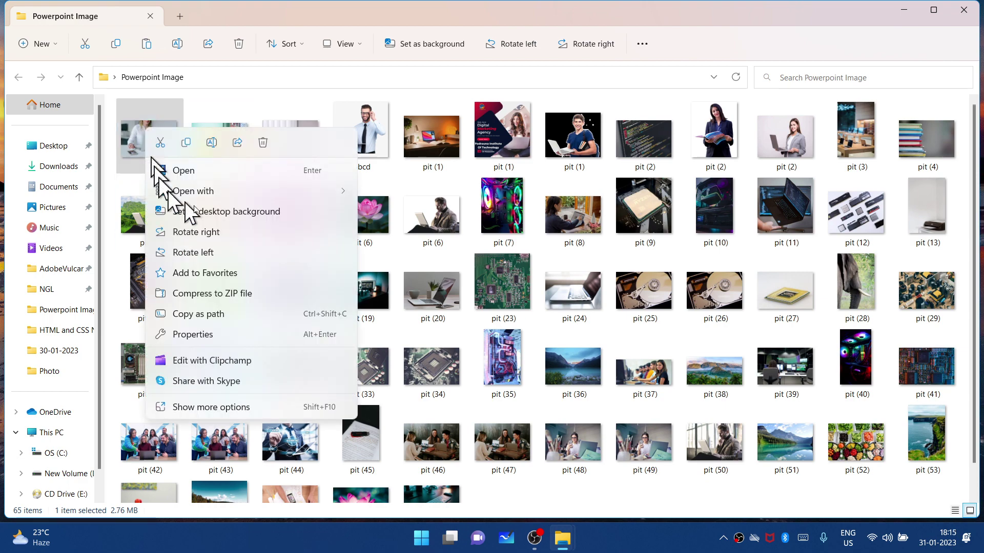
{"action": "left_click", "coordinate": [258, 212]}
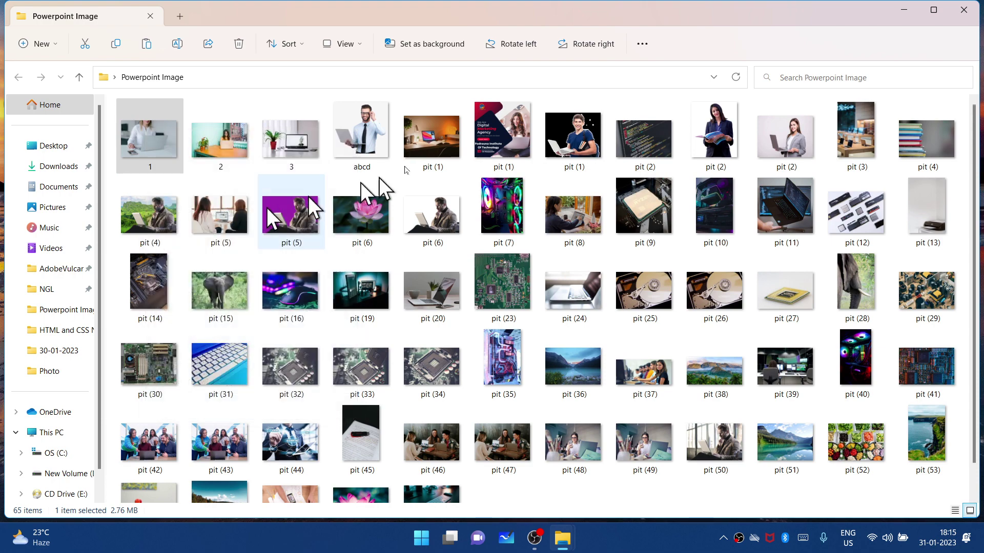
{"action": "left_click", "coordinate": [970, 10]}
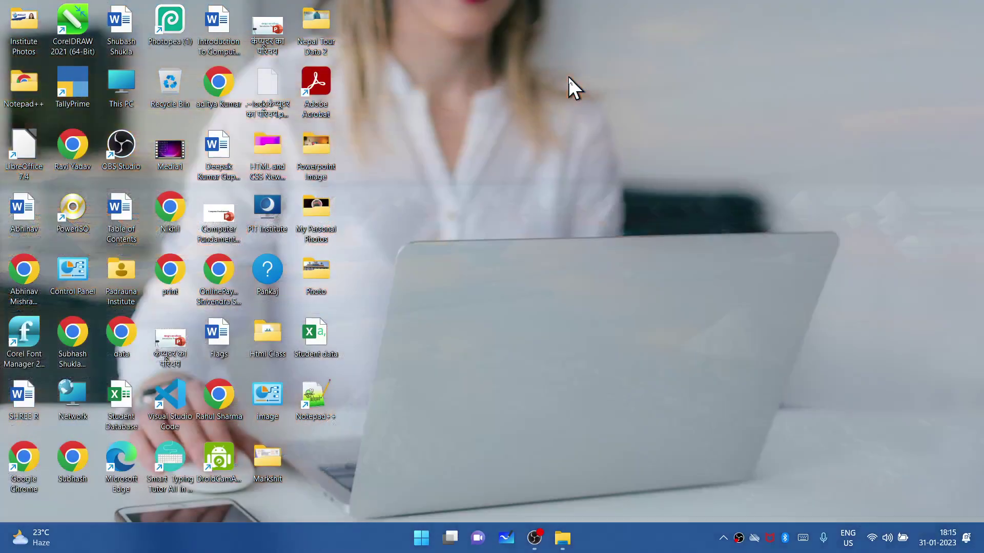